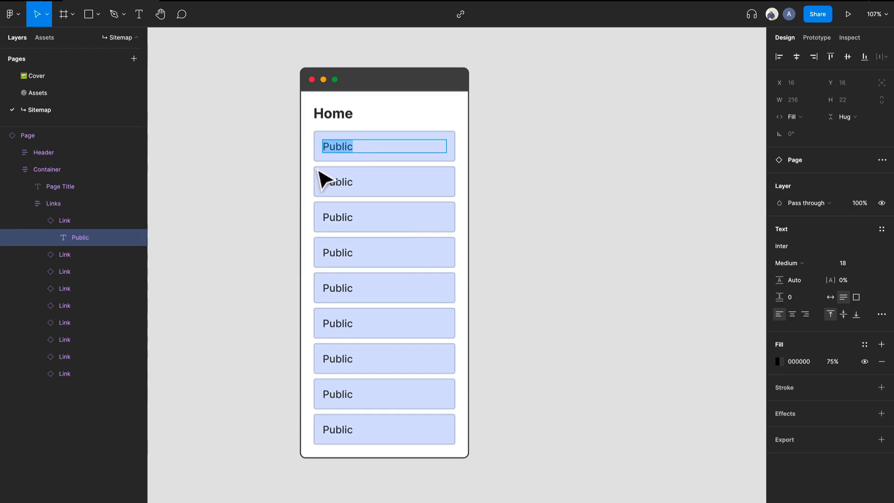
- Replace the first link's label on the Home page card with Search
{"action": "key", "text": "Escape"}
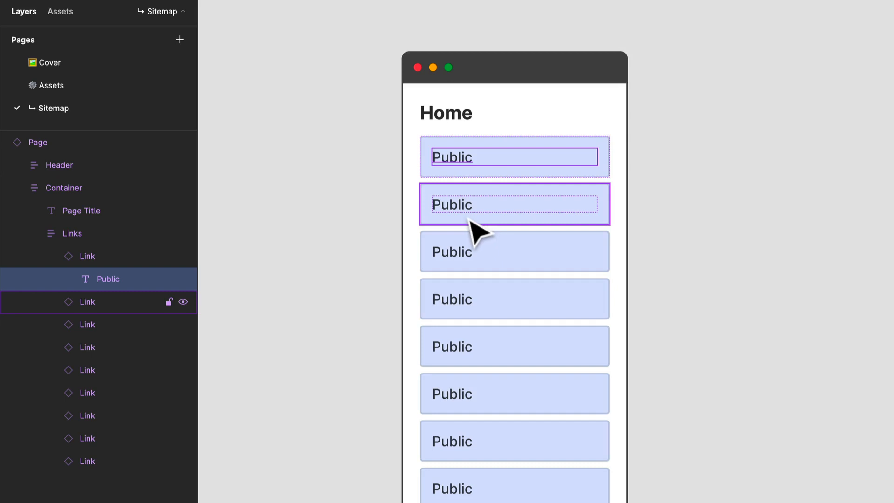
{"action": "double_click", "coordinate": [449, 164]}
{"action": "type", "text": "Search"}
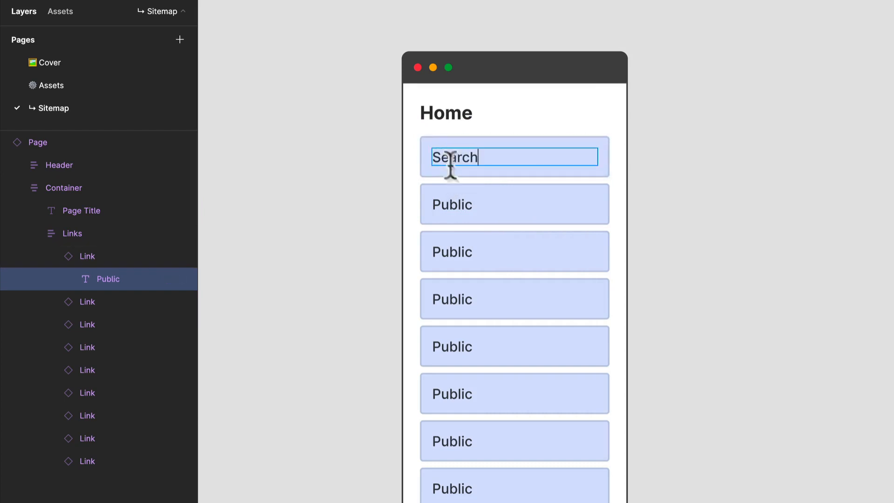
{"action": "key", "text": "Escape"}
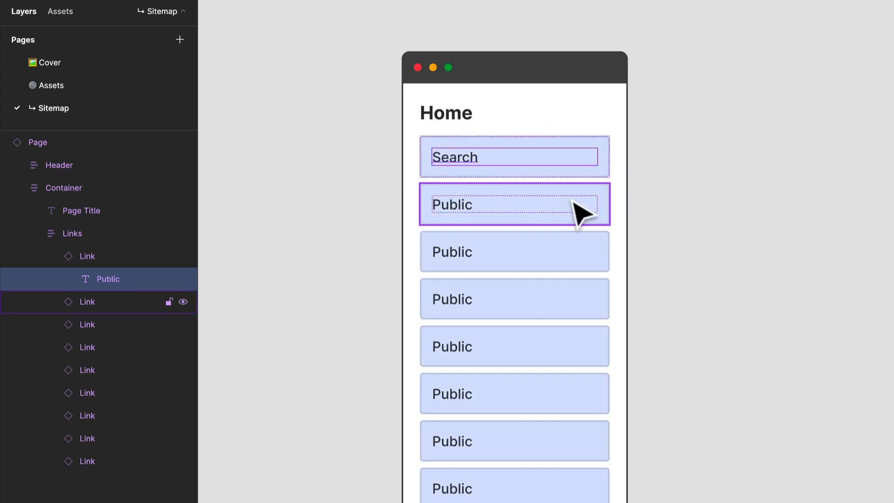
- Set the second link's type to Member Only and change its label to Shopping Interests
{"action": "left_click", "coordinate": [581, 212]}
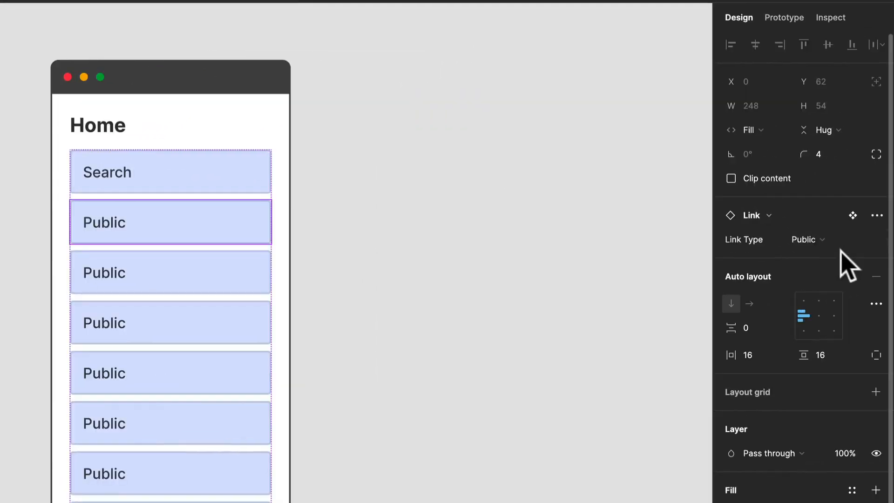
{"action": "left_click", "coordinate": [833, 241]}
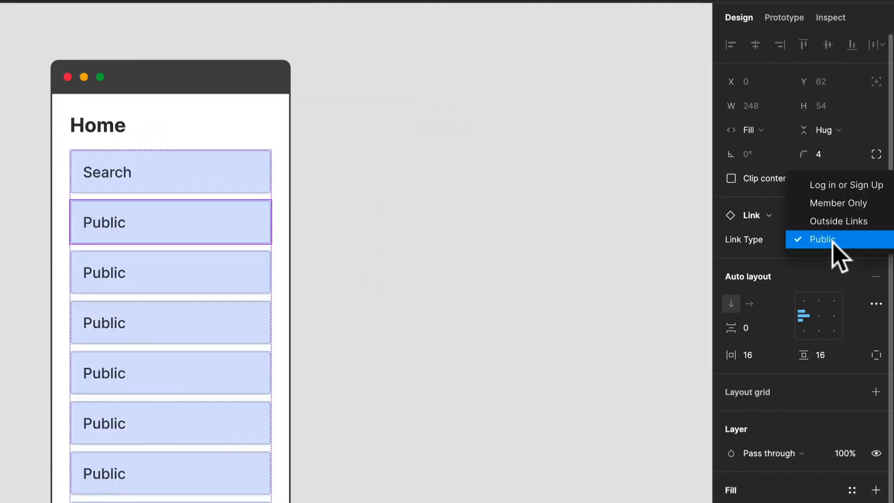
{"action": "left_click", "coordinate": [839, 204]}
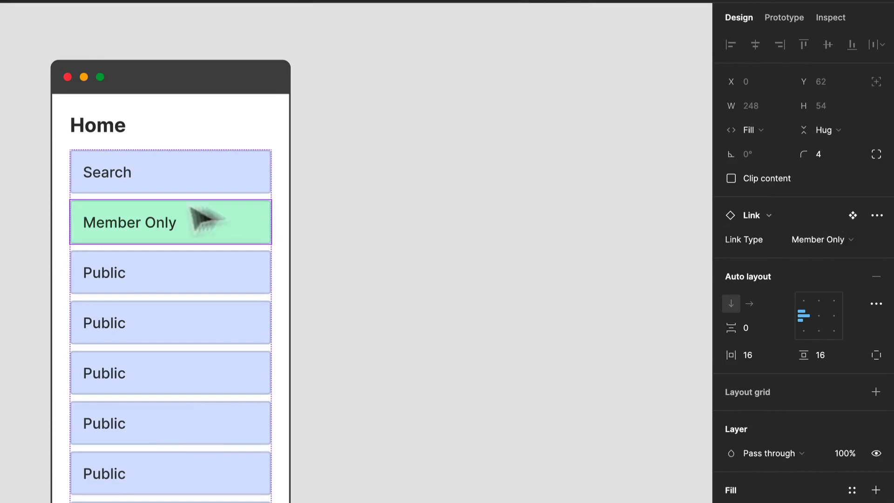
{"action": "double_click", "coordinate": [140, 225]}
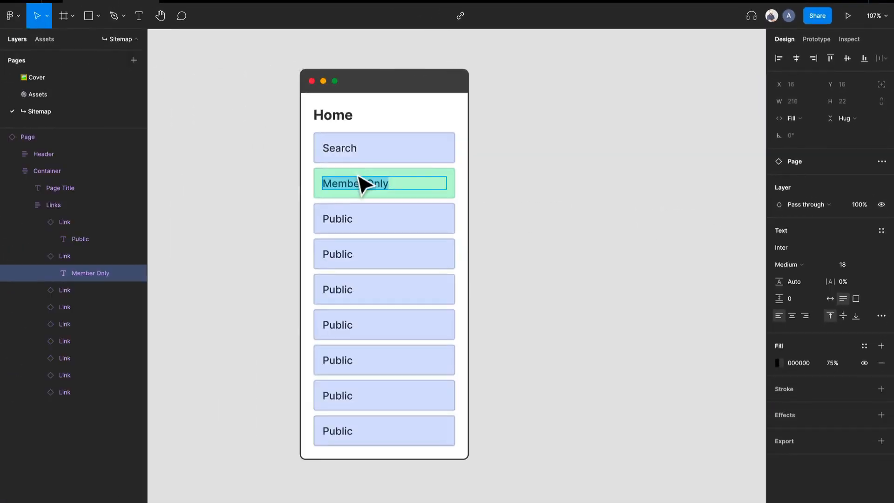
{"action": "type", "text": "Shopping Interests"}
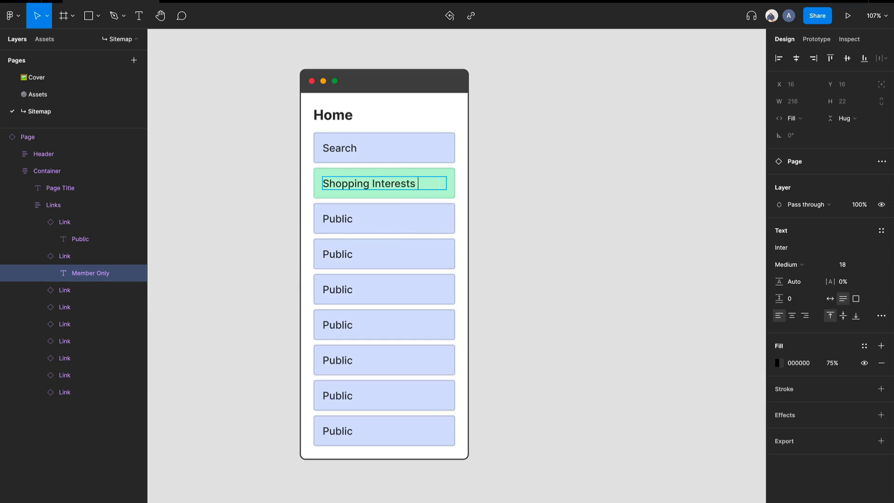
- Change the label of the third link, below Shopping Interests, to Categories
{"action": "double_click", "coordinate": [357, 229]}
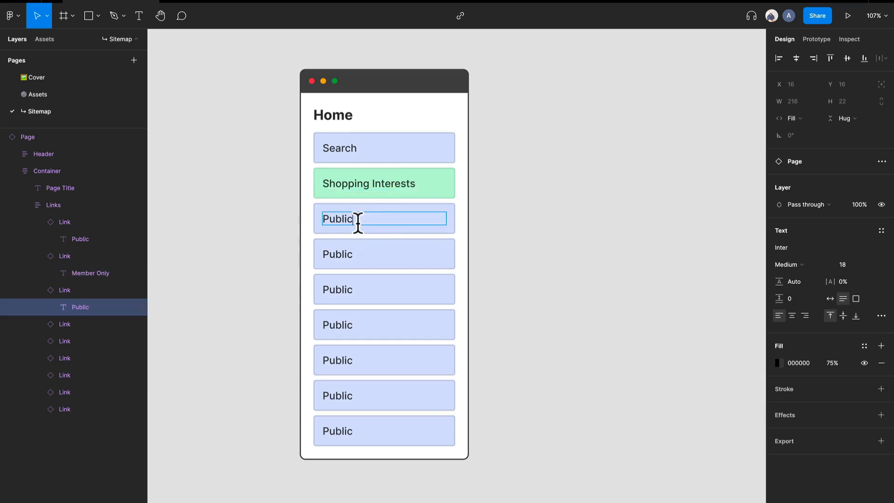
{"action": "key", "text": "Escape"}
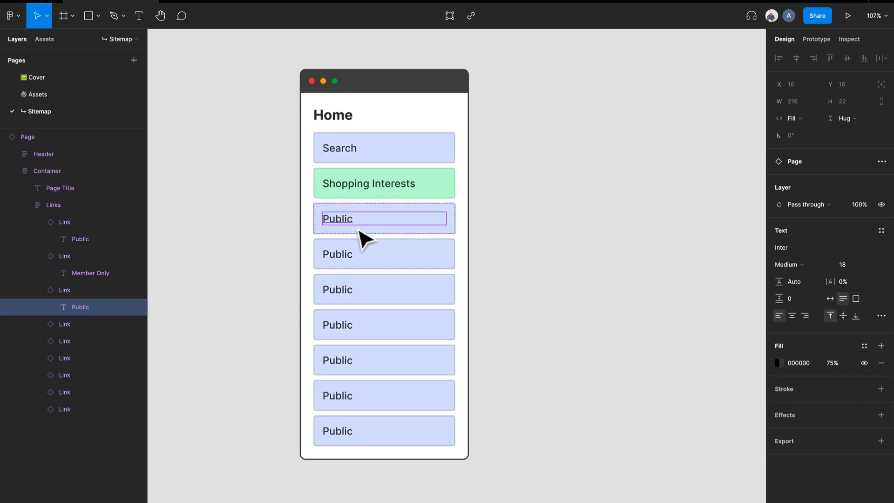
{"action": "key", "text": "Escape"}
{"action": "double_click", "coordinate": [357, 228]}
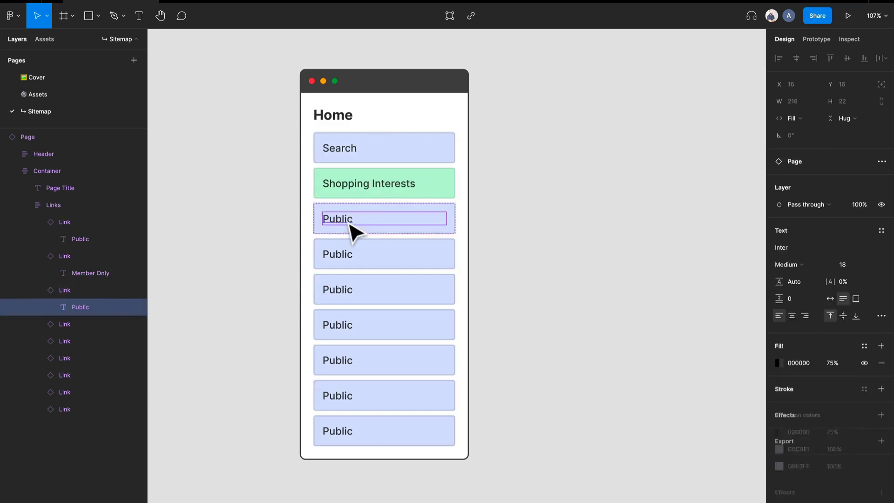
{"action": "double_click", "coordinate": [355, 229]}
{"action": "type", "text": "Categ"}
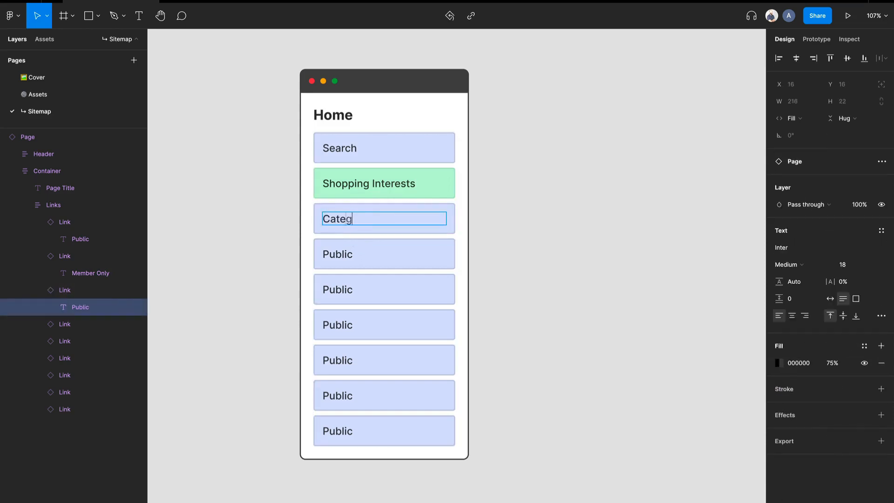
{"action": "type", "text": "ories"}
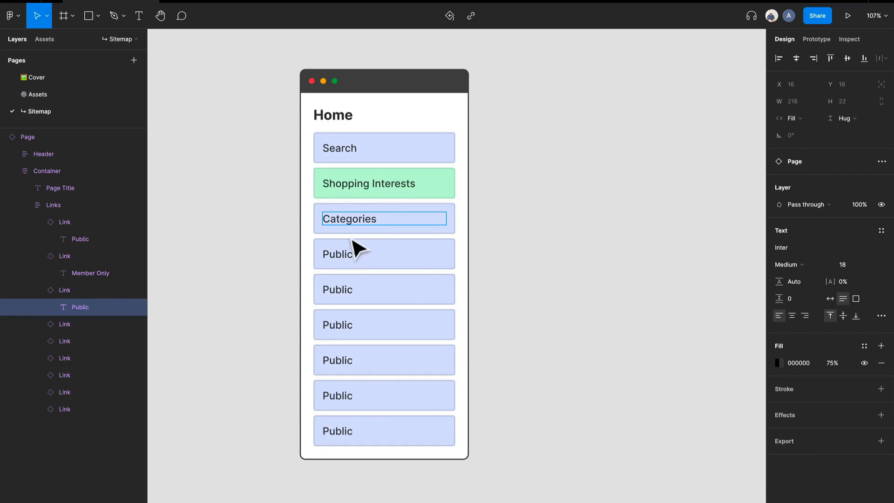
- Change the label of the fourth link, below Categories, to Deals
{"action": "double_click", "coordinate": [348, 253]}
{"action": "double_click", "coordinate": [348, 253]}
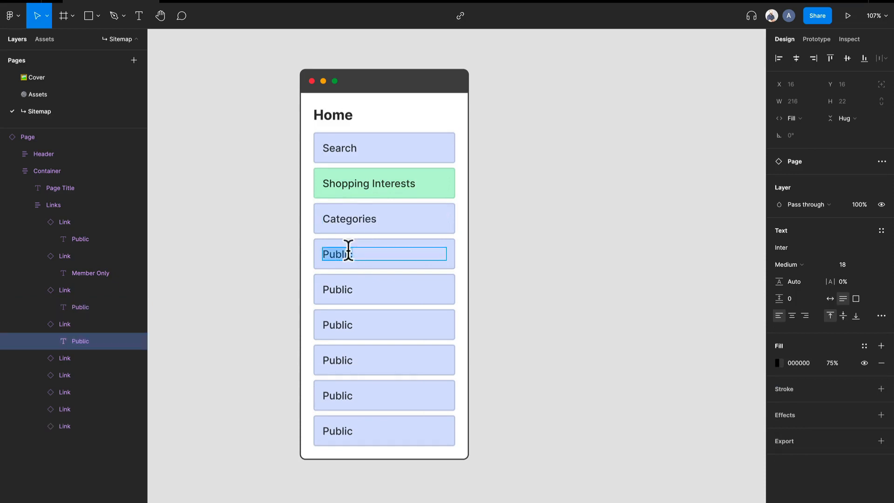
{"action": "type", "text": "Deals"}
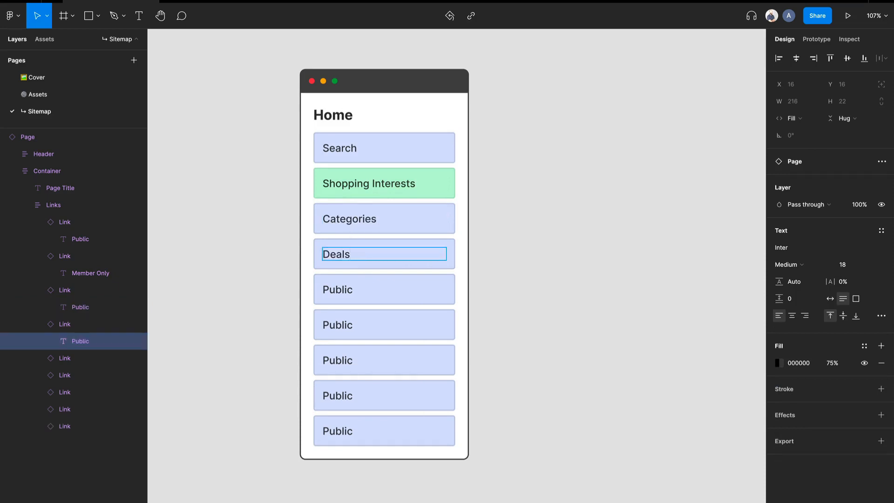
- Set the link type of the fifth link, directly below Deals, to Member Only
{"action": "double_click", "coordinate": [347, 289]}
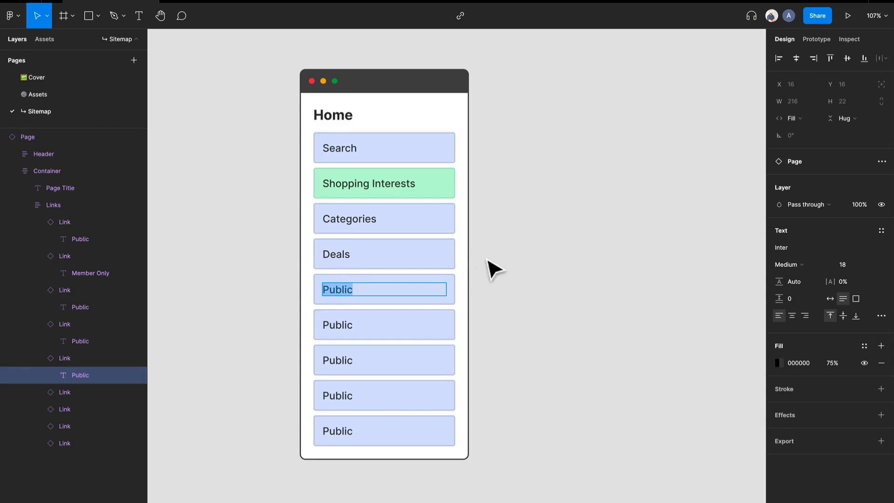
{"action": "key", "text": "Escape"}
{"action": "key", "text": "Escape"}
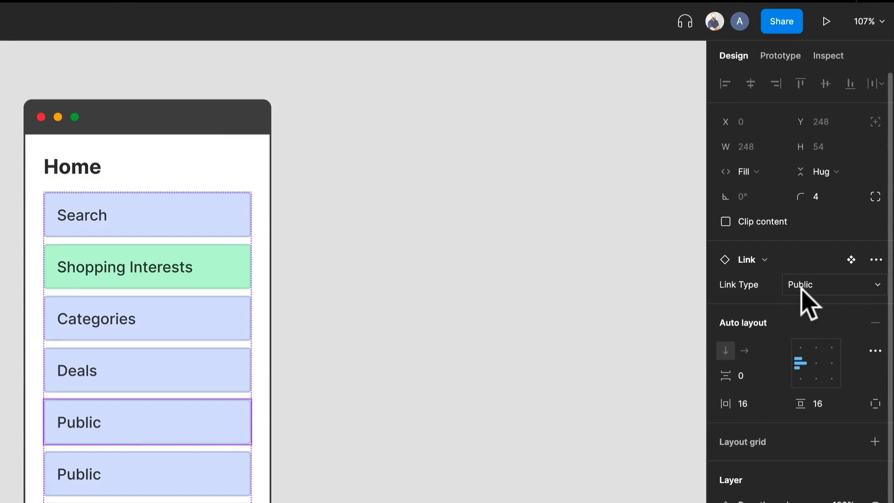
{"action": "left_click", "coordinate": [808, 288]}
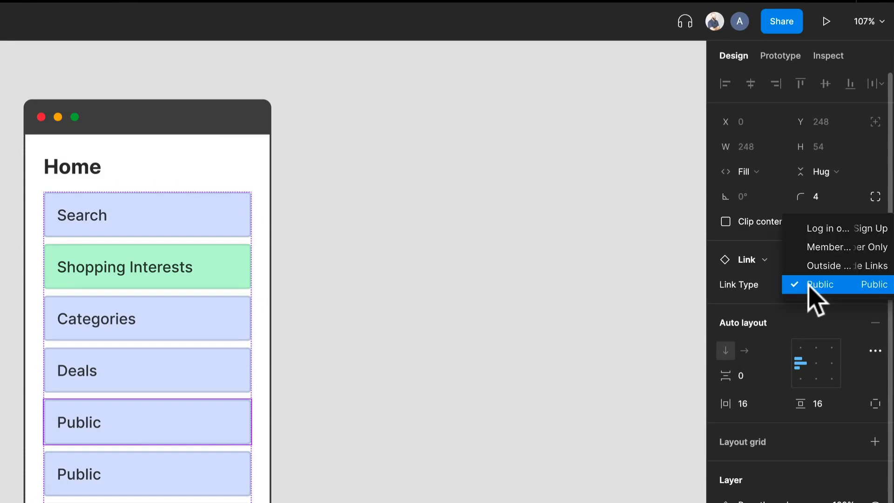
{"action": "left_click", "coordinate": [829, 247]}
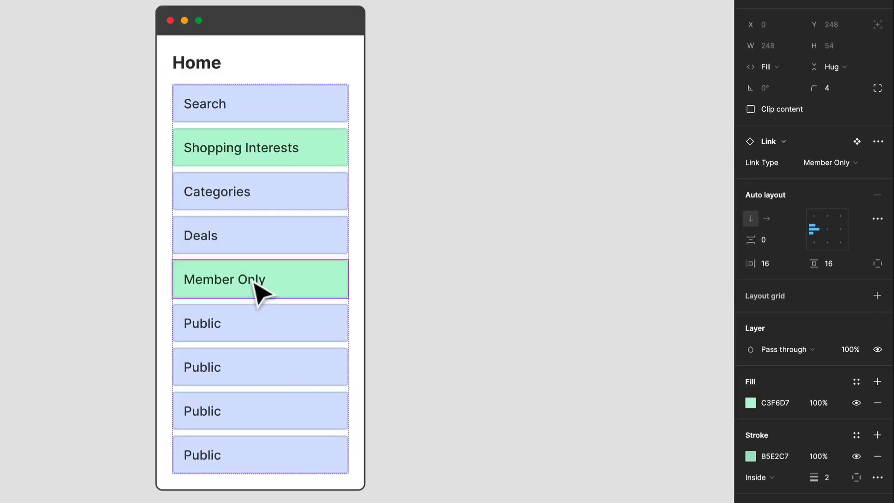
- Select the sixth and seventh links together and set their link type to Member Only
{"action": "left_click", "coordinate": [158, 466]}
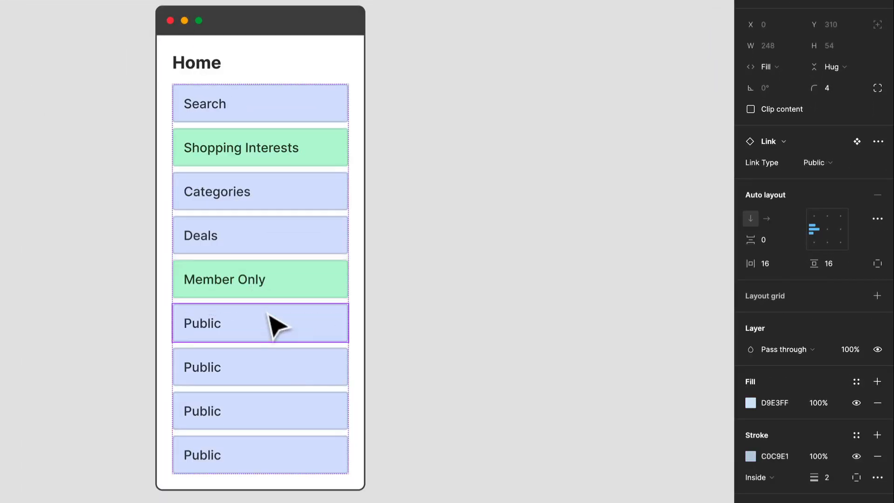
{"action": "left_click", "coordinate": [289, 372], "text": "shift"}
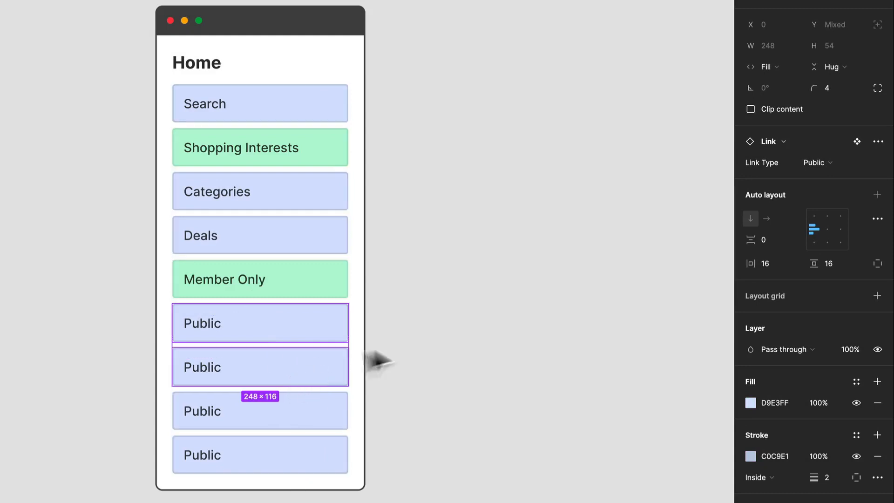
{"action": "left_click", "coordinate": [815, 164]}
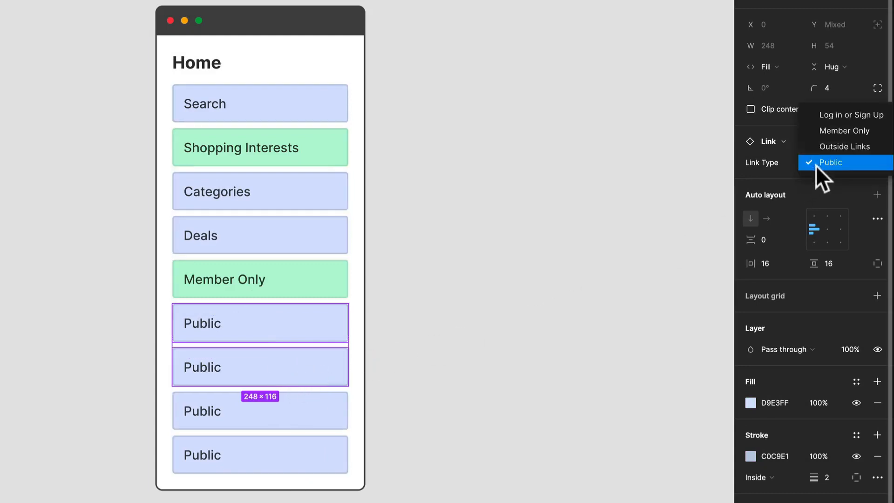
{"action": "left_click", "coordinate": [837, 133]}
- Change the label of the Member Only link directly below Deals to Wishlists
{"action": "double_click", "coordinate": [256, 290]}
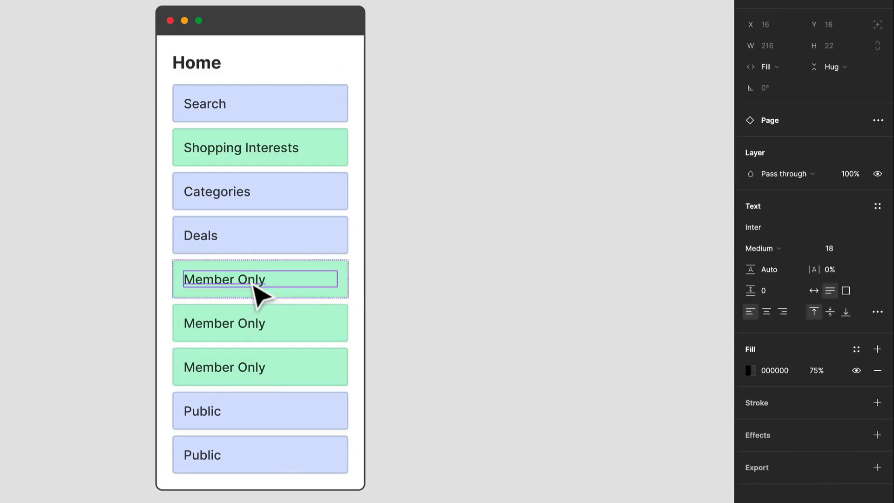
{"action": "double_click", "coordinate": [251, 280]}
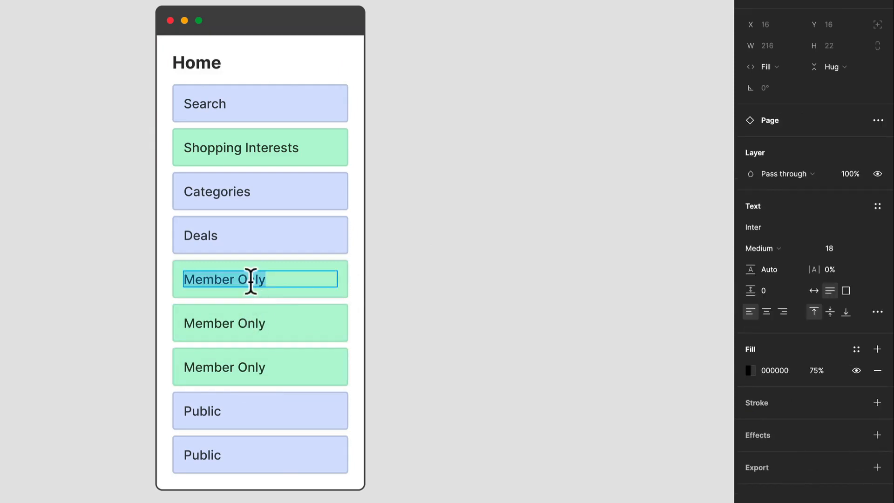
{"action": "type", "text": "Wishlists"}
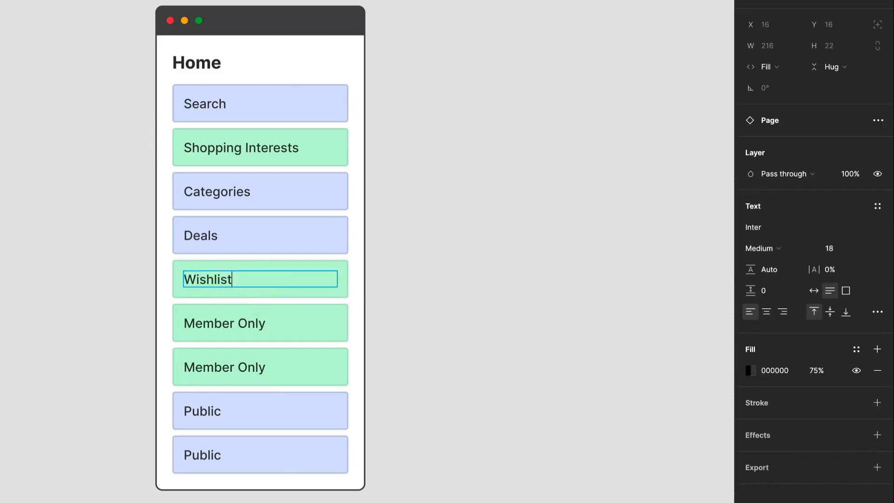
- Label the two remaining Member Only links below Wishlists as Orders and Profile
{"action": "double_click", "coordinate": [233, 317]}
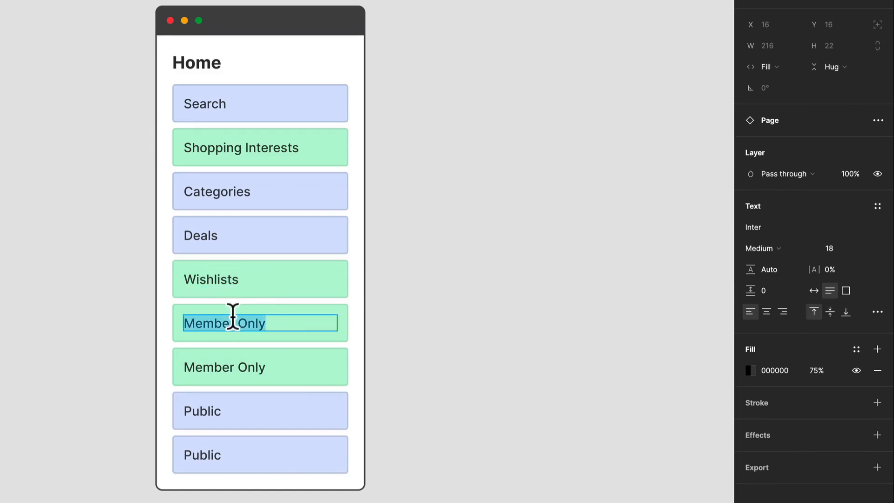
{"action": "type", "text": "Orders"}
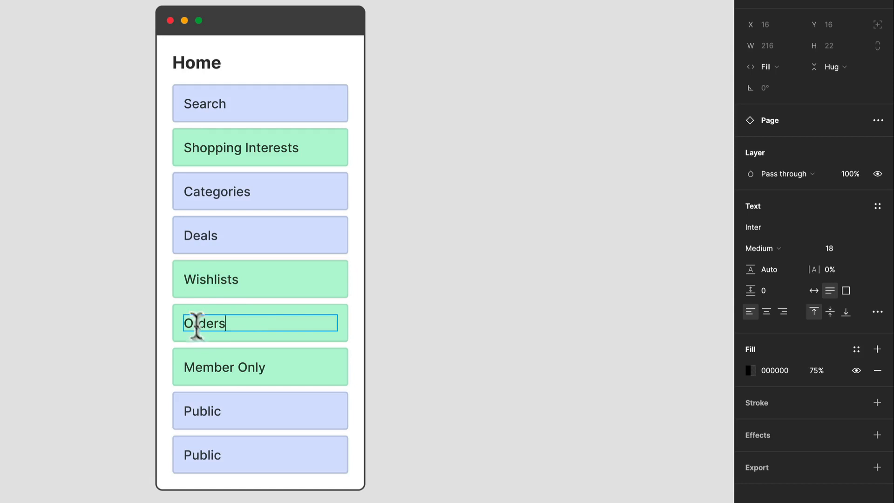
{"action": "double_click", "coordinate": [206, 362]}
{"action": "type", "text": "Profile"}
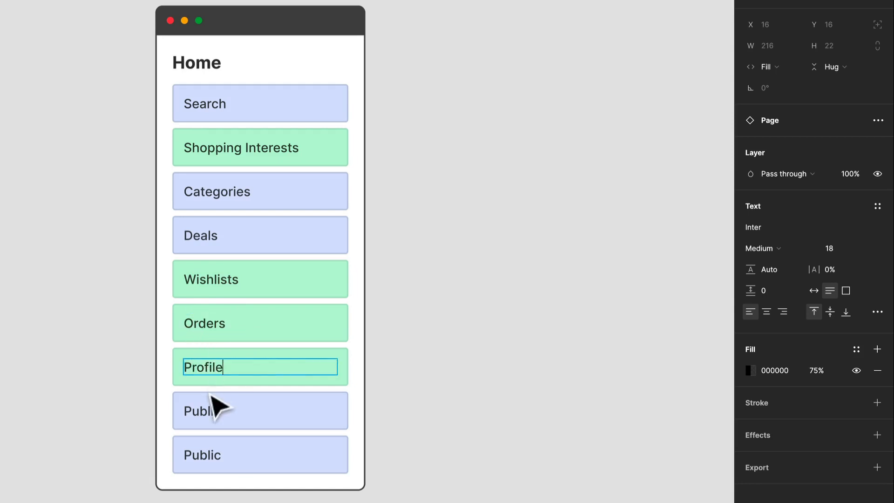
- Change the label of the public link below Profile to Cart
{"action": "double_click", "coordinate": [210, 410]}
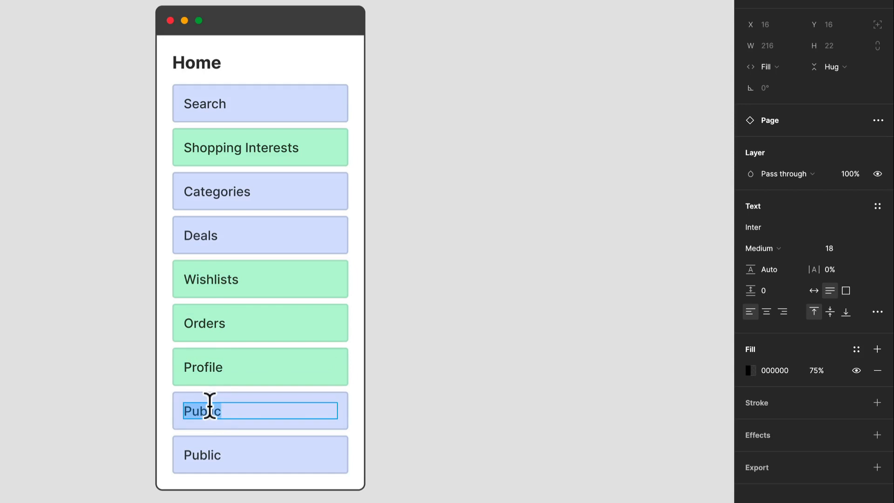
{"action": "type", "text": "Cart"}
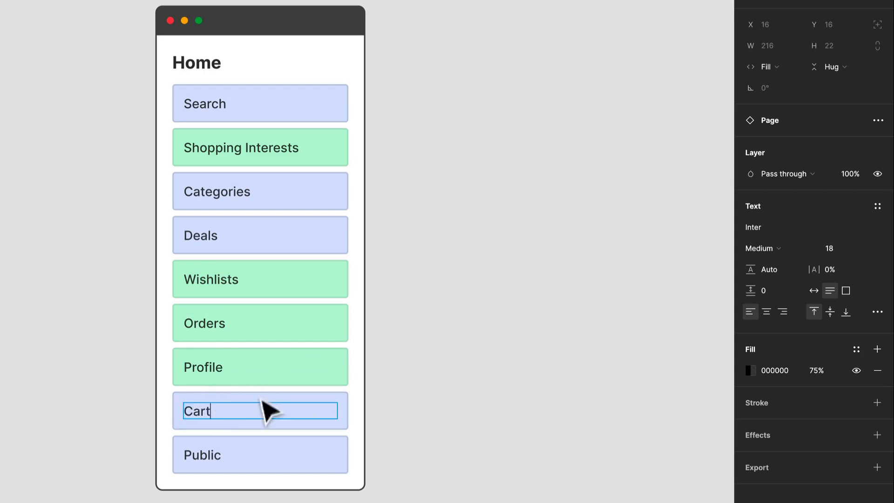
{"action": "key", "text": "Escape"}
- Defer the software update to the next launch and set the last link's type to Log in or Sign Up
{"action": "left_click", "coordinate": [275, 465]}
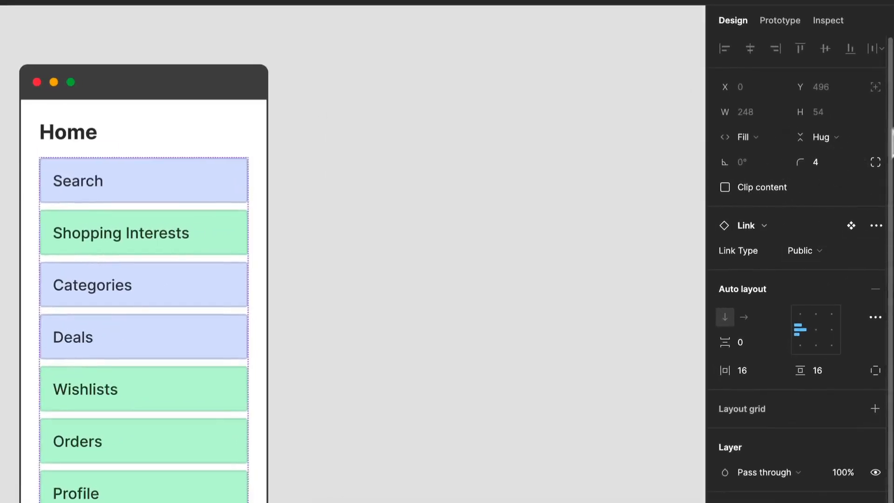
{"action": "left_click", "coordinate": [801, 250]}
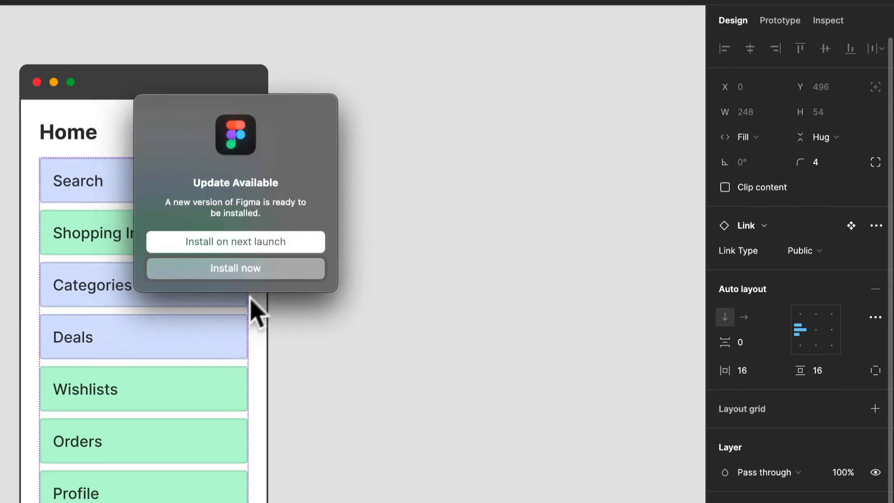
{"action": "left_click", "coordinate": [293, 243]}
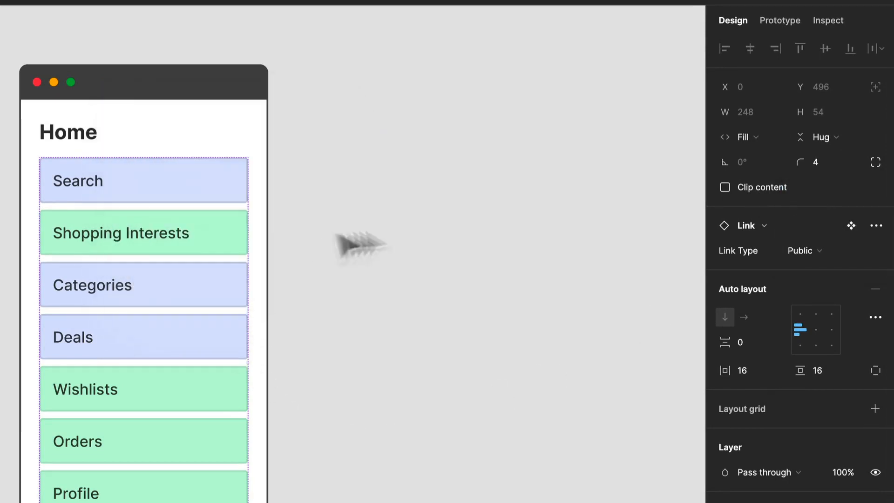
{"action": "left_click", "coordinate": [820, 252]}
{"action": "left_click", "coordinate": [841, 195]}
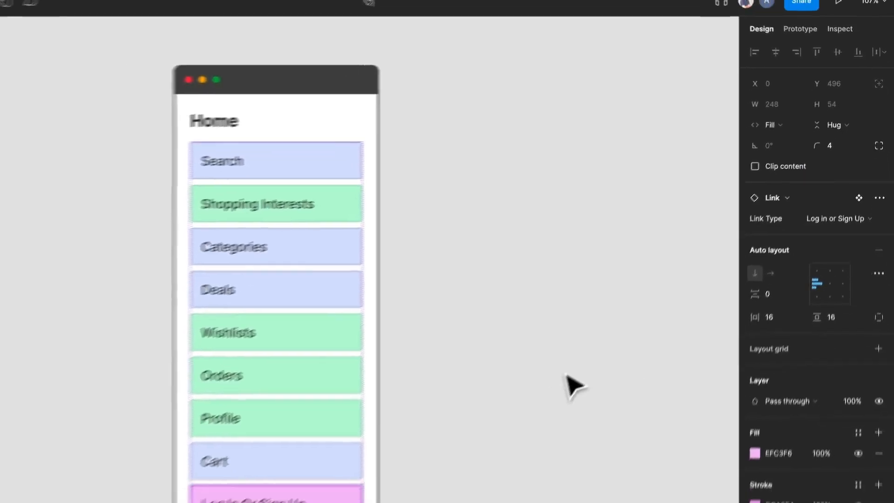
{"action": "left_click", "coordinate": [497, 439]}
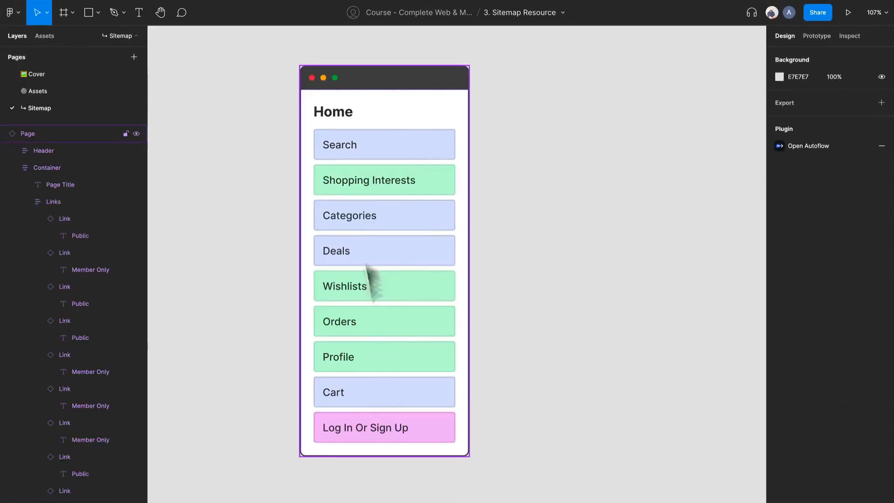
{"action": "scroll", "coordinate": [355, 229], "scroll_direction": "down", "scroll_amount": 2, "text": "ctrl"}
{"action": "scroll", "coordinate": [354, 229], "scroll_direction": "down", "scroll_amount": 5, "text": "ctrl"}
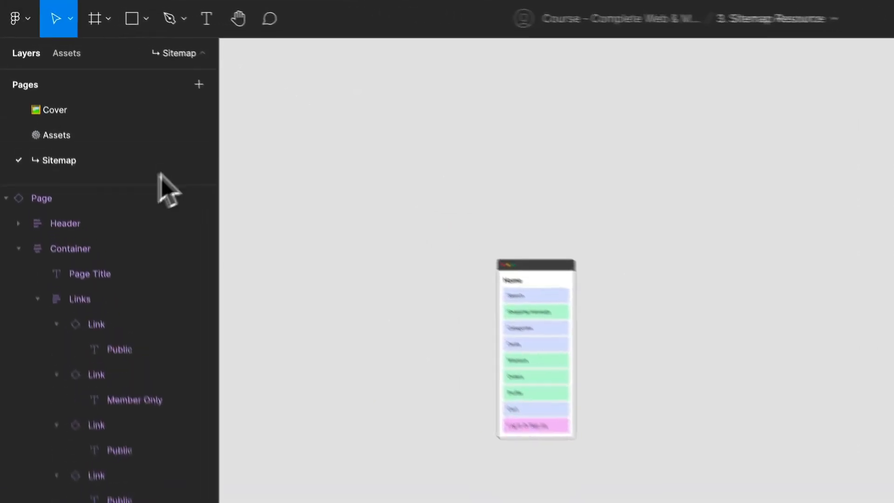
- Place a new Page component instance from the assets on the canvas, above and to the right of the Home card
{"action": "left_click", "coordinate": [72, 56]}
{"action": "left_click_drag", "start_coordinate": [154, 233], "coordinate": [621, 198]}
{"action": "left_click", "coordinate": [18, 56]}
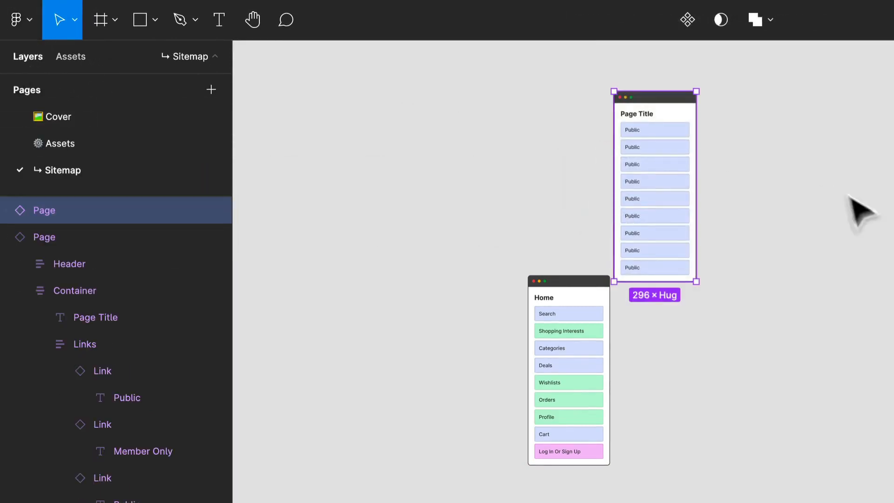
- Duplicate the blank page card into an evenly spaced horizontal row of six copies beside the original
{"action": "scroll", "coordinate": [633, 142], "scroll_direction": "up", "scroll_amount": 2, "text": "ctrl"}
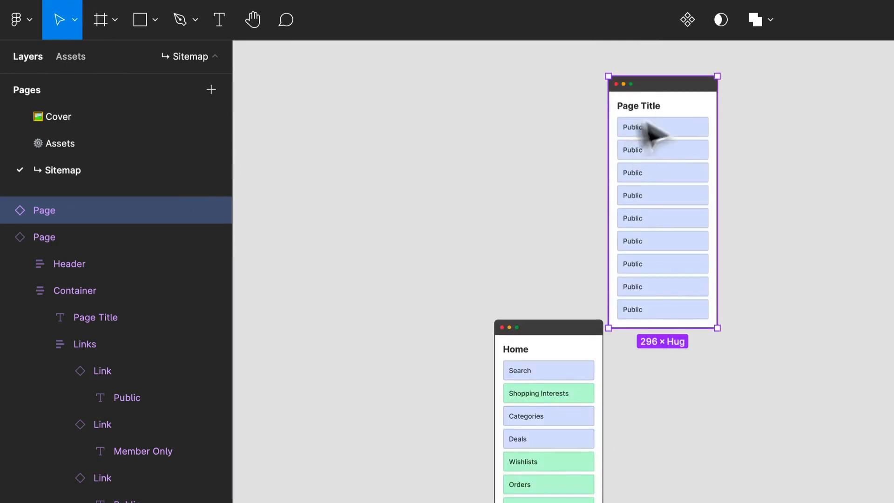
{"action": "left_click_drag", "start_coordinate": [651, 135], "coordinate": [321, 121]}
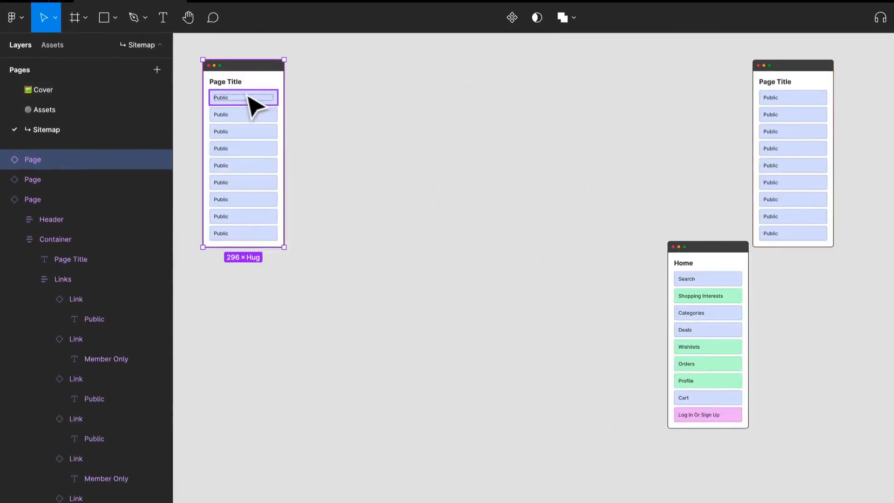
{"action": "key", "text": "super+d"}
{"action": "key", "text": "super+z"}
{"action": "scroll", "coordinate": [396, 131], "scroll_direction": "down", "scroll_amount": 5}
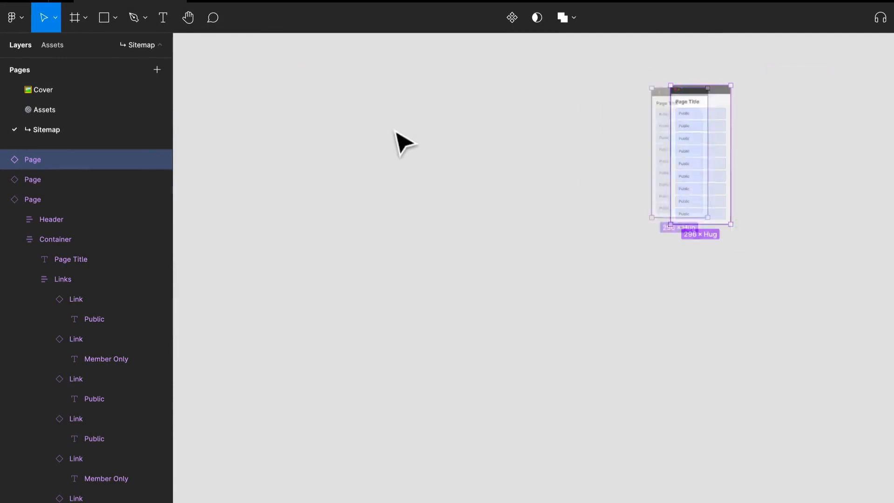
{"action": "left_click_drag", "start_coordinate": [573, 189], "coordinate": [410, 203]}
{"action": "left_click_drag", "start_coordinate": [354, 164], "coordinate": [385, 176]}
{"action": "key", "text": "super+d"}
{"action": "key", "text": "super+d"}
{"action": "key", "text": "super+d"}
{"action": "key", "text": "super+d"}
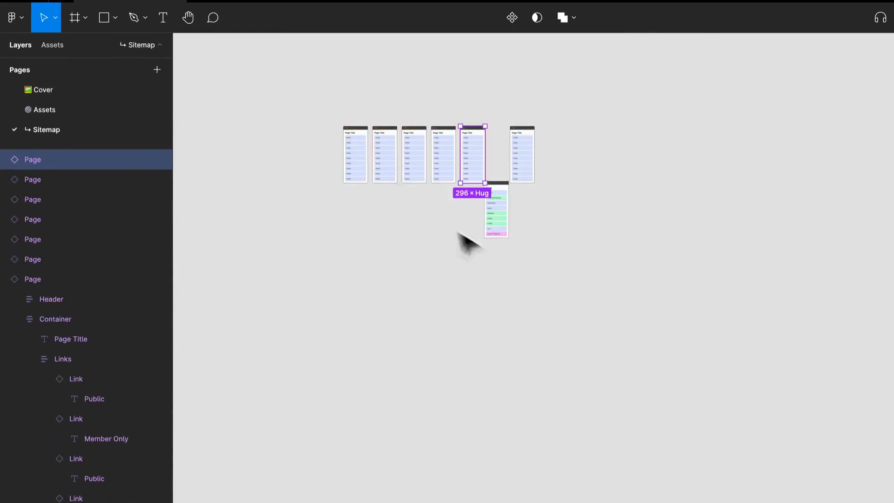
- Move the row of six blank cards below the Home card and align the remaining blank card directly above Home
{"action": "left_click_drag", "start_coordinate": [339, 88], "coordinate": [496, 154]}
{"action": "left_click_drag", "start_coordinate": [497, 153], "coordinate": [485, 275]}
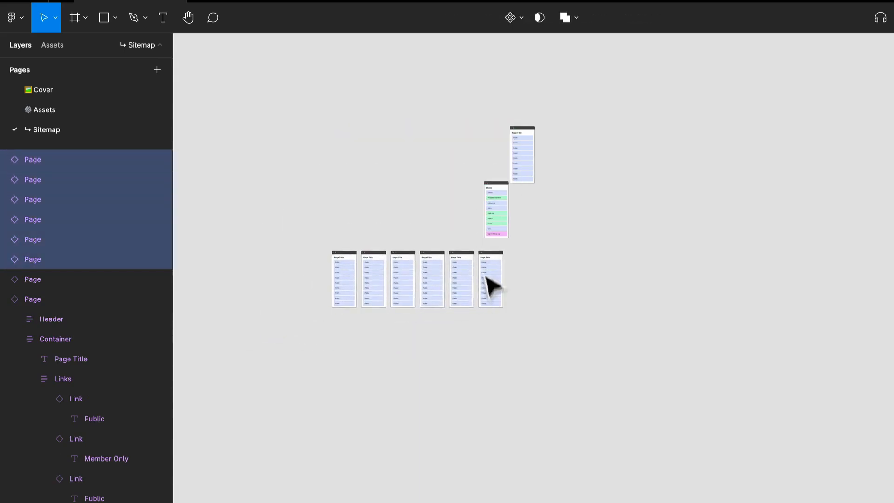
{"action": "scroll", "coordinate": [473, 176], "scroll_direction": "up", "scroll_amount": 5}
{"action": "scroll", "coordinate": [473, 175], "scroll_direction": "up", "scroll_amount": 1}
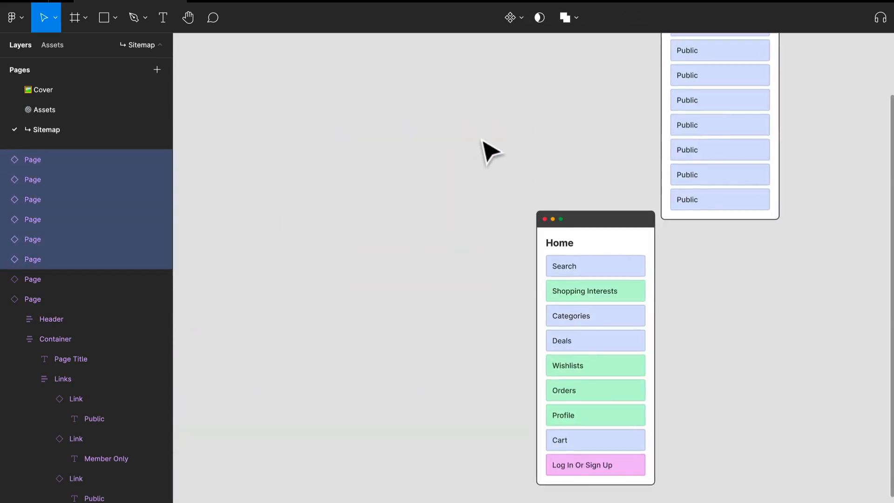
{"action": "left_click_drag", "start_coordinate": [483, 128], "coordinate": [419, 296]}
{"action": "left_click_drag", "start_coordinate": [636, 142], "coordinate": [514, 84]}
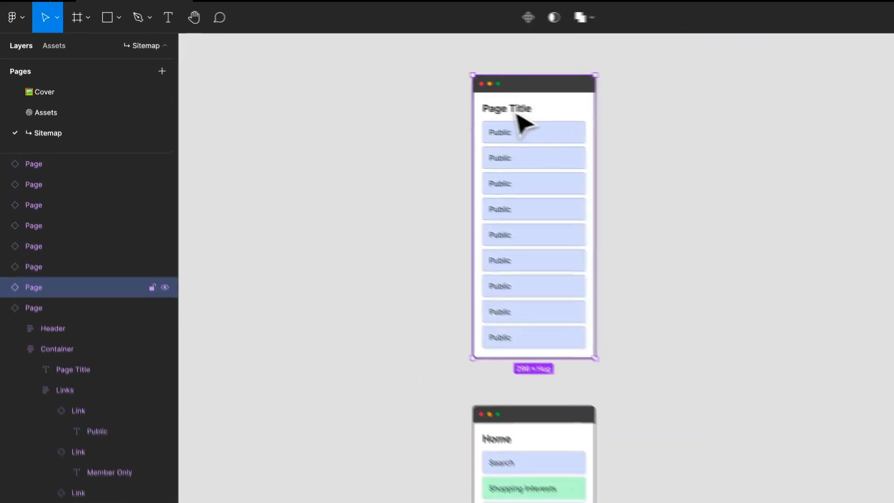
- Change the title of the blank page card above Home to Introductory
{"action": "double_click", "coordinate": [516, 112]}
{"action": "double_click", "coordinate": [515, 110]}
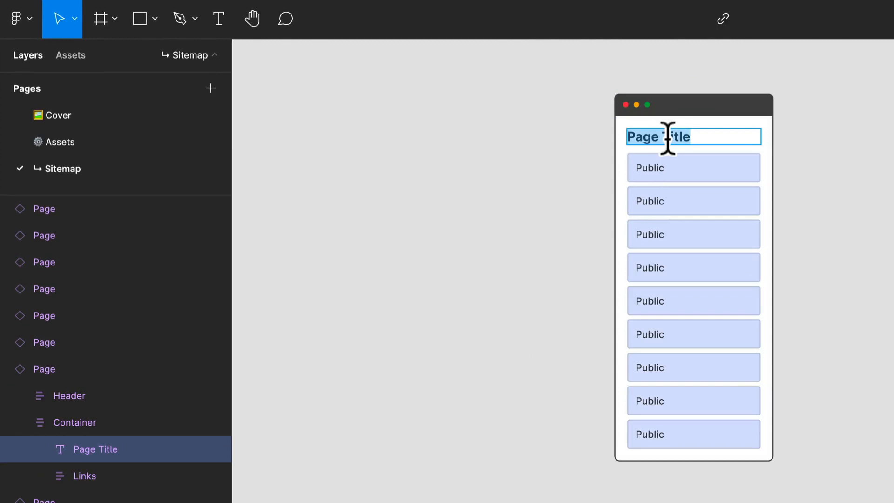
{"action": "type", "text": "Introductory"}
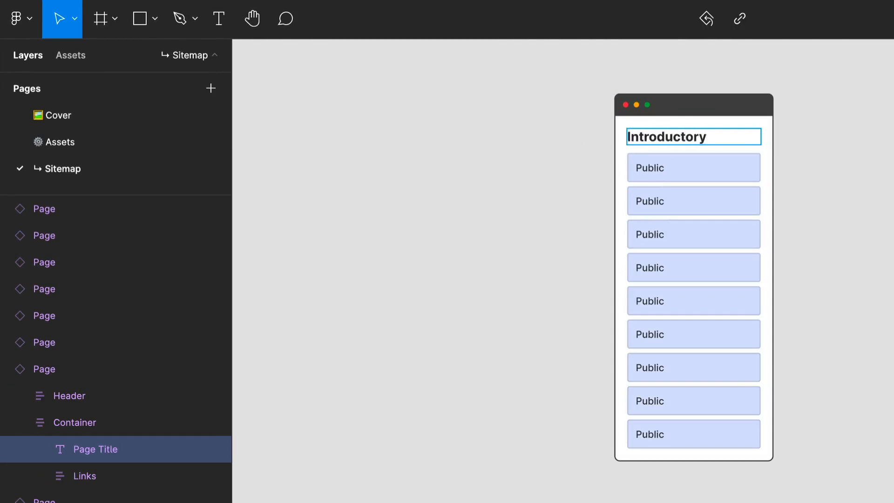
- Change the label of the third link on the Introductory card to Home
{"action": "double_click", "coordinate": [669, 168]}
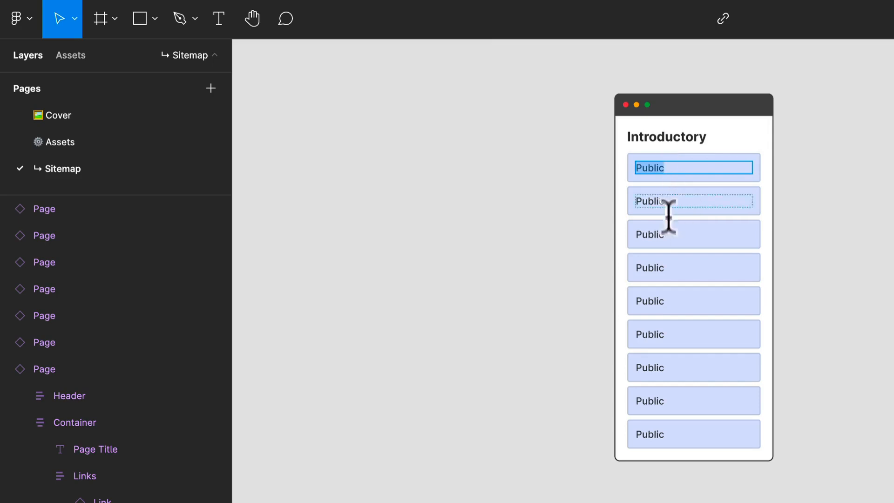
{"action": "double_click", "coordinate": [670, 235]}
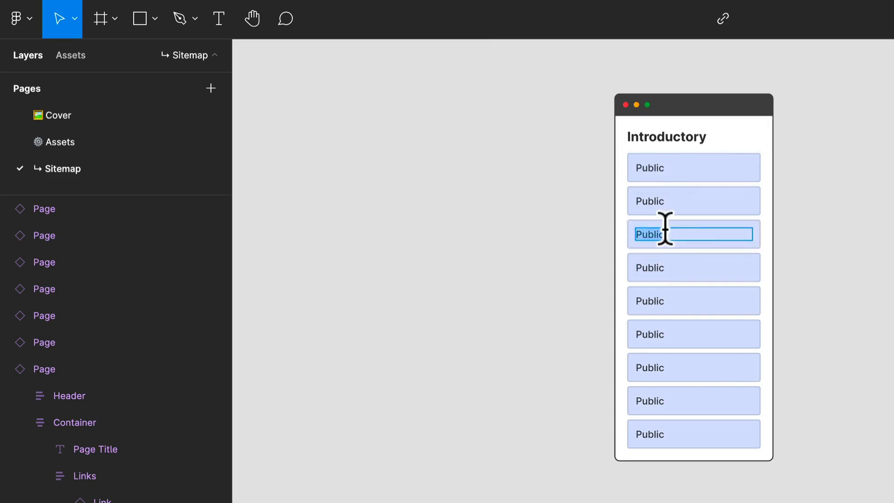
{"action": "type", "text": "Home"}
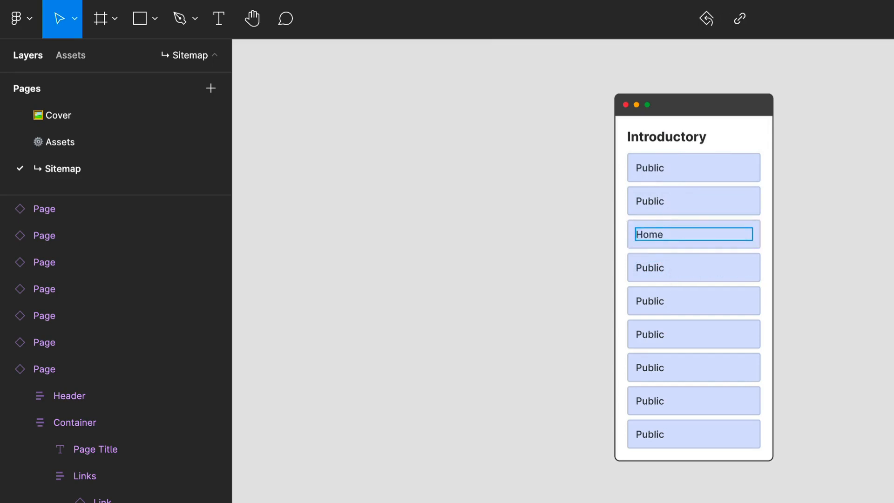
{"action": "key", "text": "Escape"}
- Hide the six unused Public links below the Home link on the Introductory card
{"action": "left_click", "coordinate": [680, 271]}
{"action": "left_click", "coordinate": [680, 304], "text": "shift"}
{"action": "left_click", "coordinate": [677, 330], "text": "shift"}
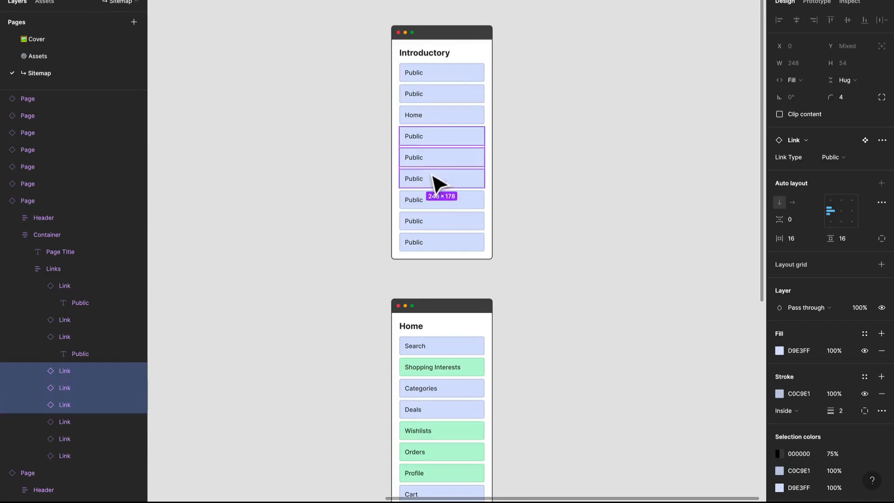
{"action": "left_click", "coordinate": [429, 201], "text": "shift"}
{"action": "left_click", "coordinate": [427, 222], "text": "shift"}
{"action": "left_click", "coordinate": [423, 242], "text": "shift"}
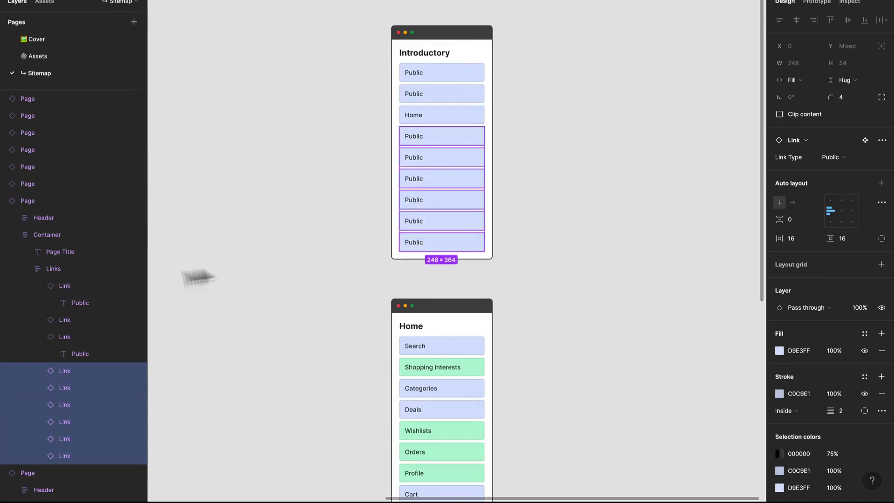
{"action": "key", "text": "ctrl+shift+h"}
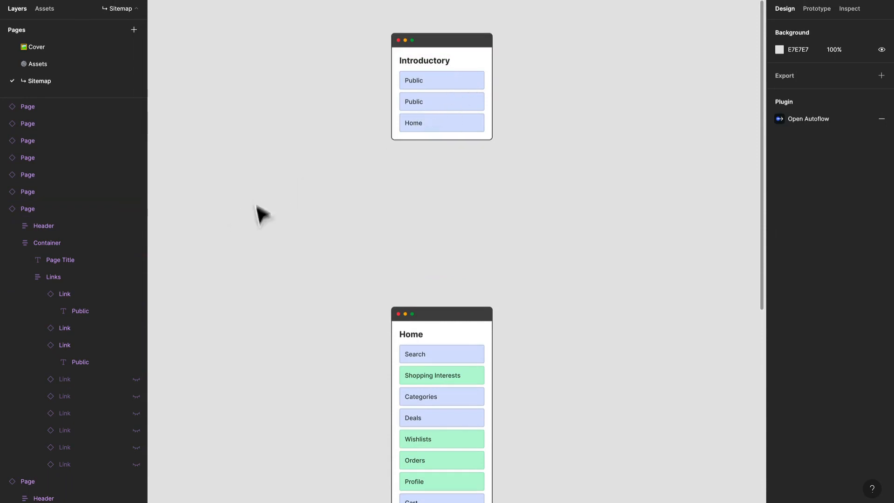
- Set the link type of the first two links on the Introductory card to Log in or Sign Up
{"action": "left_click", "coordinate": [422, 114]}
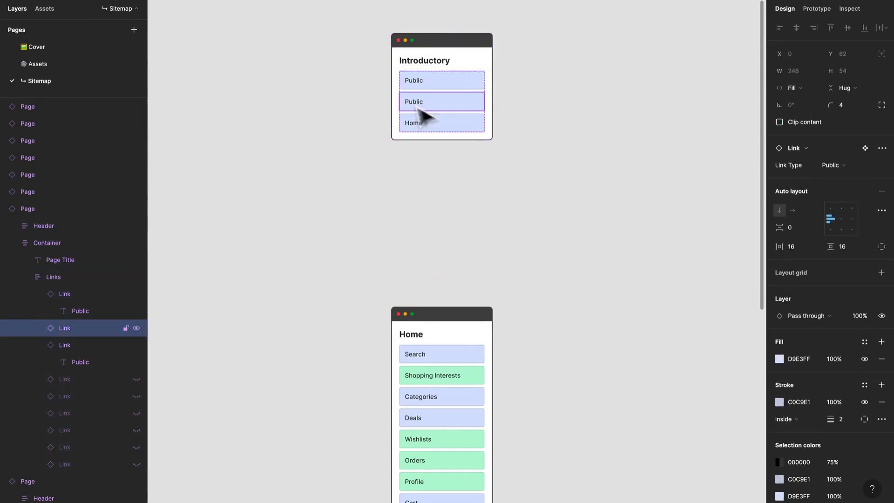
{"action": "left_click", "coordinate": [834, 164]}
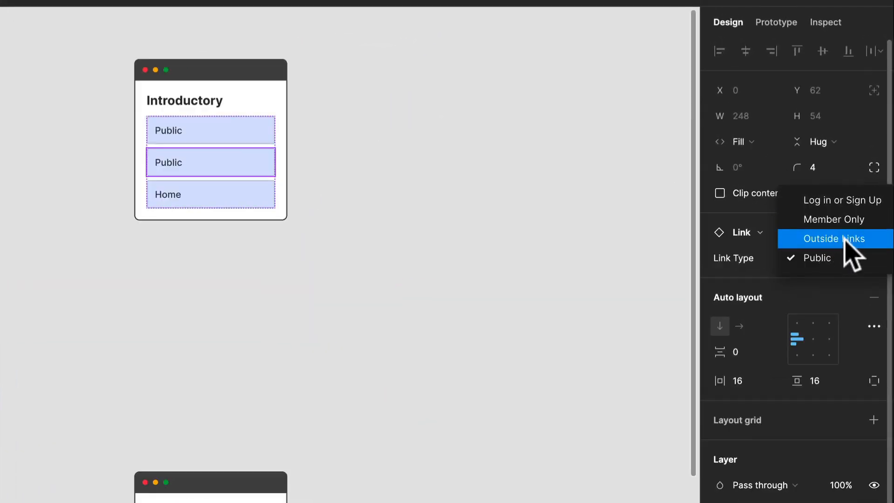
{"action": "left_click", "coordinate": [843, 201]}
{"action": "left_click", "coordinate": [205, 142]}
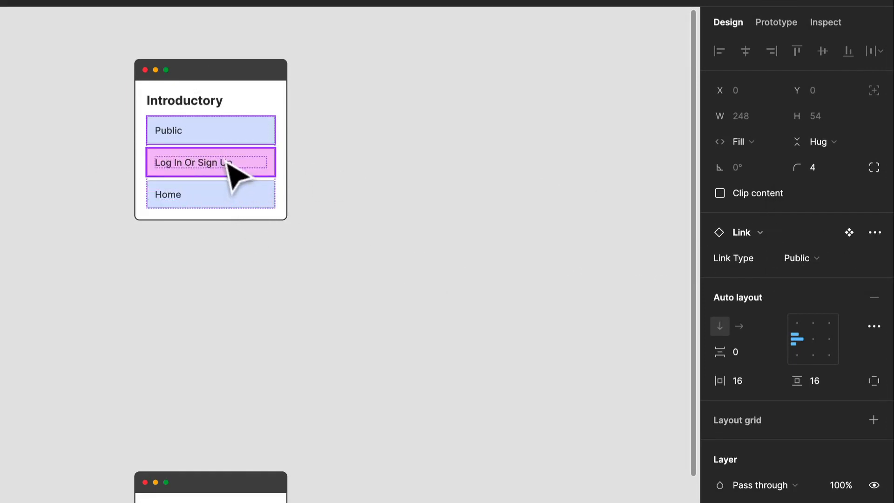
{"action": "left_click", "coordinate": [807, 262]}
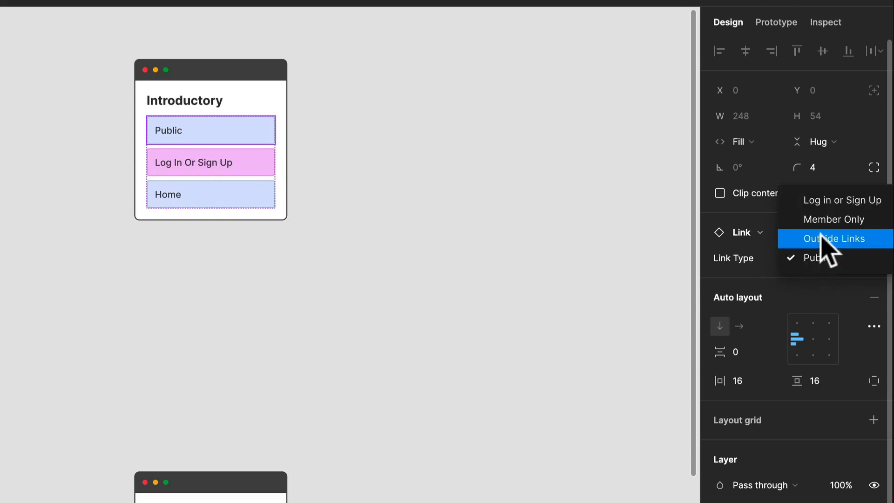
{"action": "left_click", "coordinate": [828, 205]}
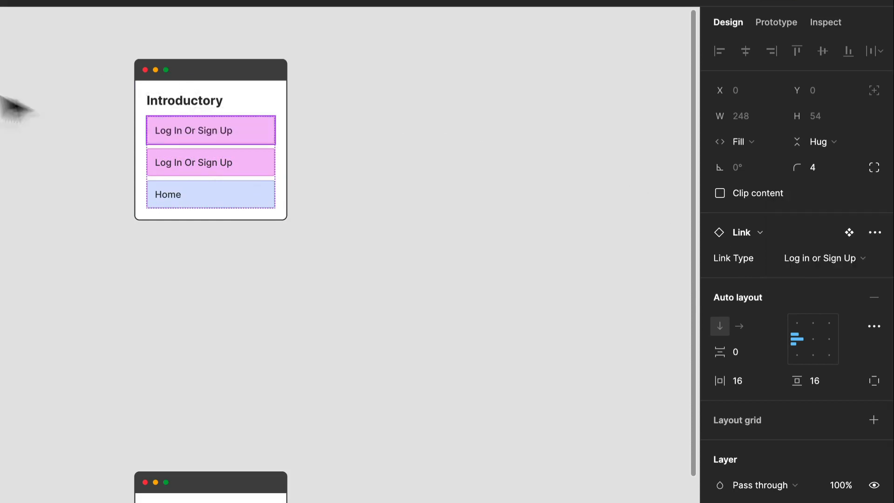
- Shorten the first link's label on the Introductory card to Sign Up and the second one's to Log In
{"action": "double_click", "coordinate": [216, 135]}
{"action": "double_click", "coordinate": [213, 132]}
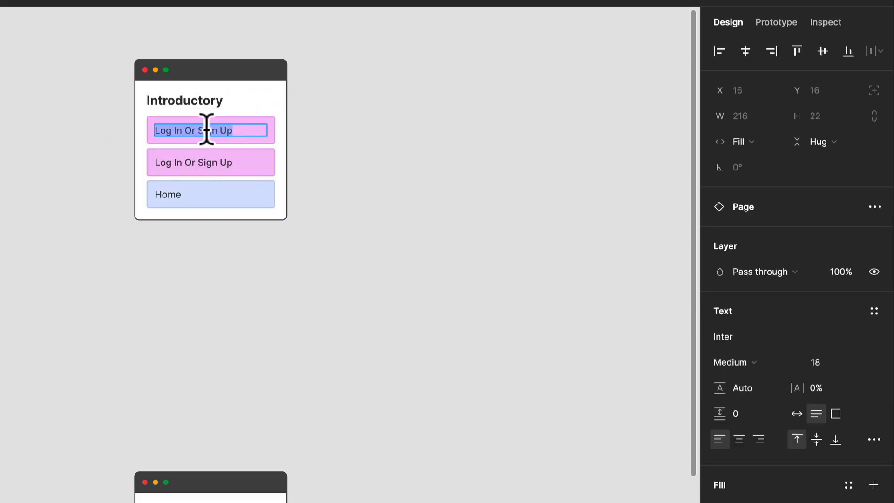
{"action": "key", "text": "Right"}
{"action": "double_click", "coordinate": [182, 161]}
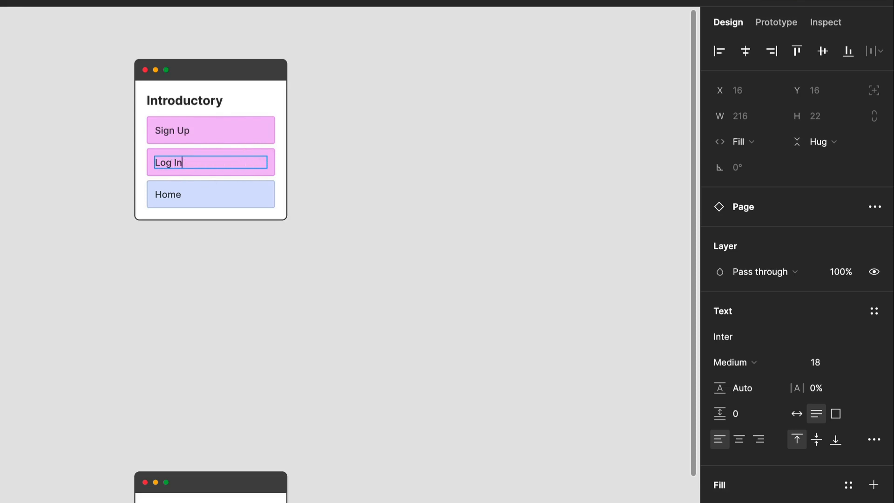
{"action": "left_click", "coordinate": [106, 256]}
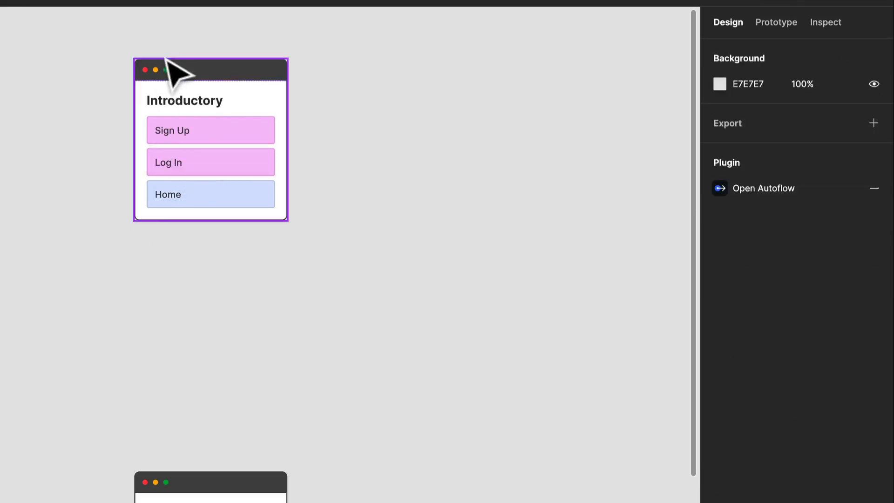
- Duplicate the Introductory card to its lower left and change the copy's title to Login
{"action": "left_click", "coordinate": [232, 77]}
{"action": "left_click_drag", "start_coordinate": [232, 78], "coordinate": [0, 270]}
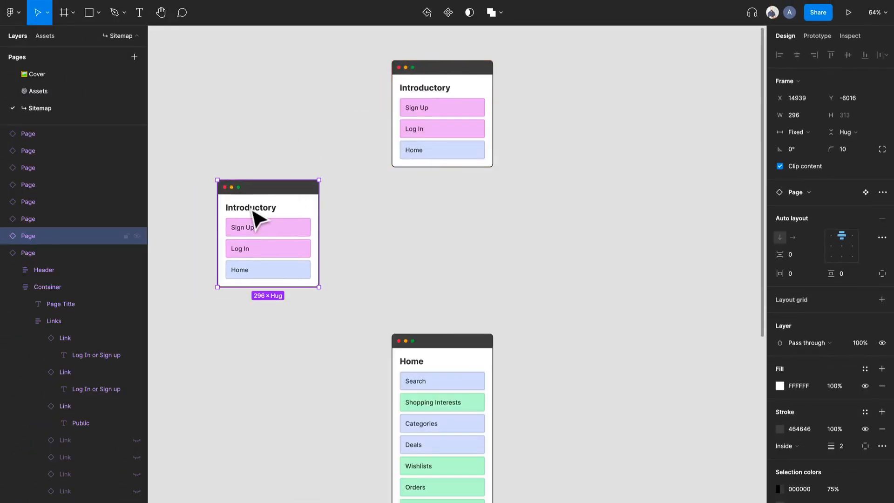
{"action": "double_click", "coordinate": [252, 208]}
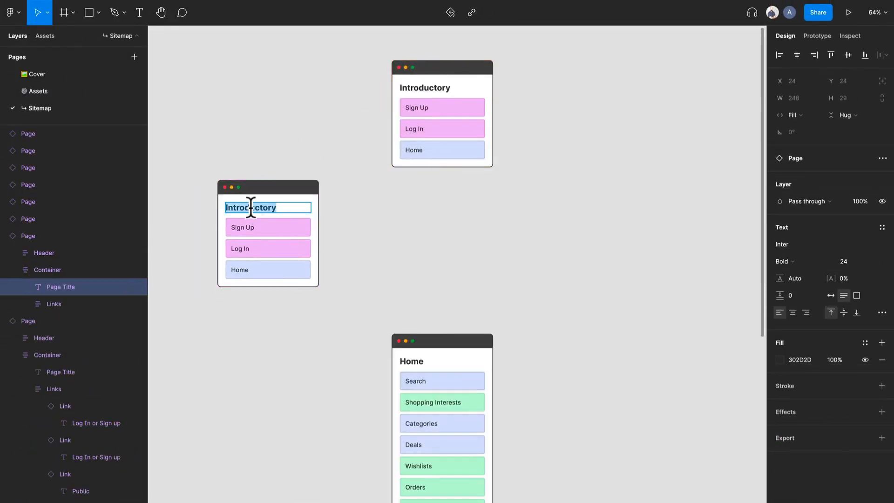
{"action": "type", "text": "lOGI"}
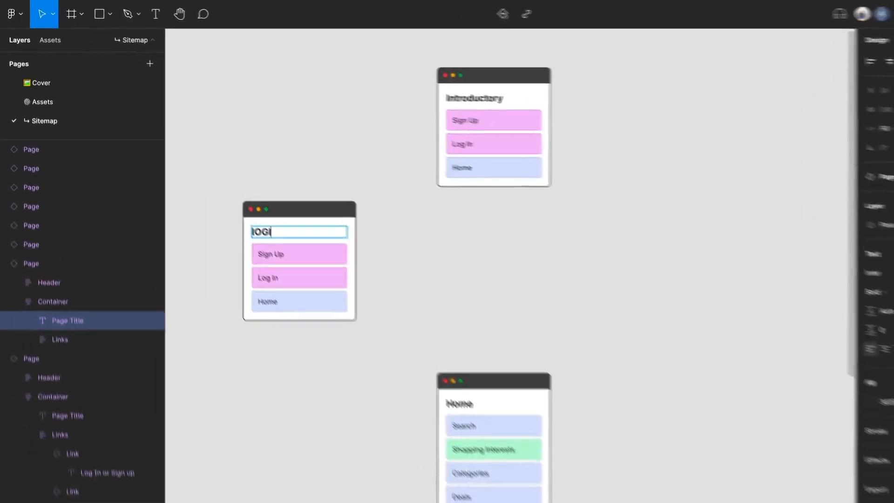
{"action": "key", "text": "BackSpace"}
{"action": "key", "text": "BackSpace"}
{"action": "key", "text": "BackSpace"}
{"action": "type", "text": "Login"}
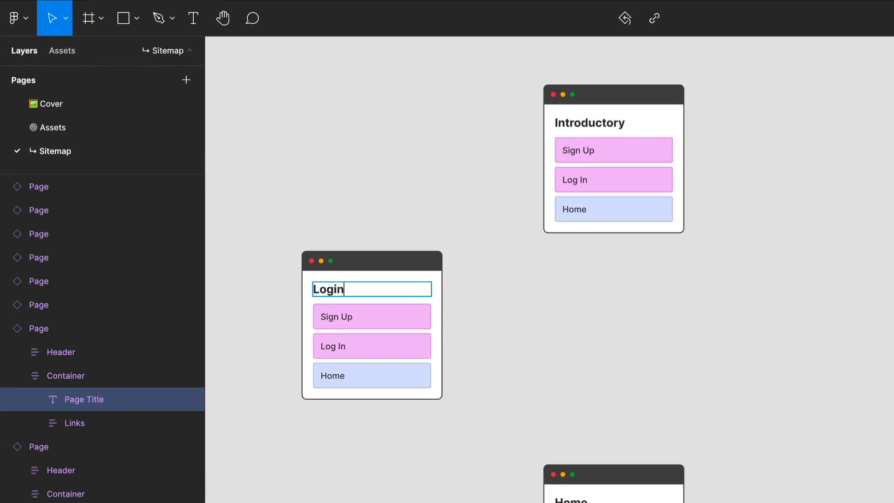
- Change the label of the Log In link on the Login card to Registration And Onboarding
{"action": "double_click", "coordinate": [343, 347]}
{"action": "type", "text": "Registration"}
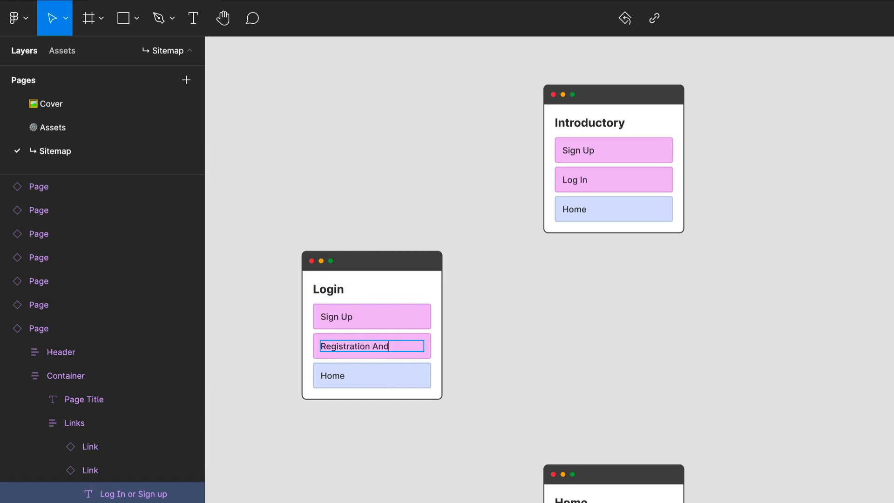
{"action": "type", "text": " And Onboarding"}
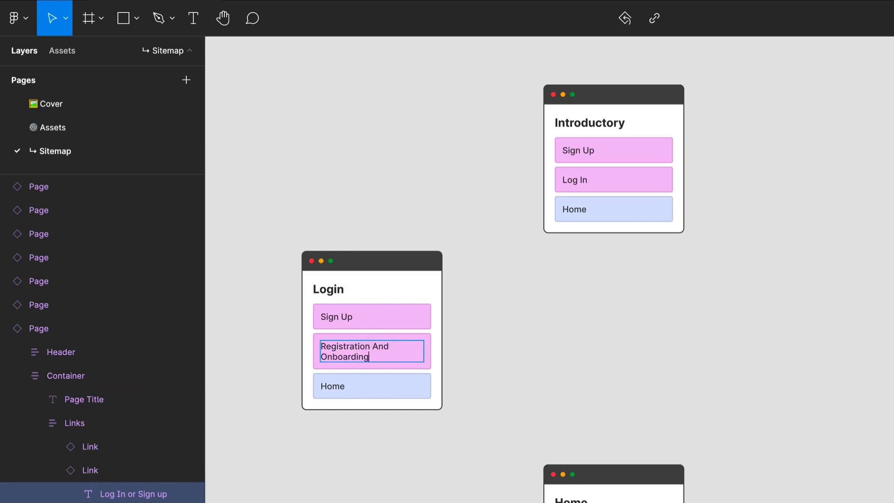
{"action": "left_click", "coordinate": [464, 336]}
- Hide the Sign Up link on the Login card
{"action": "double_click", "coordinate": [413, 315]}
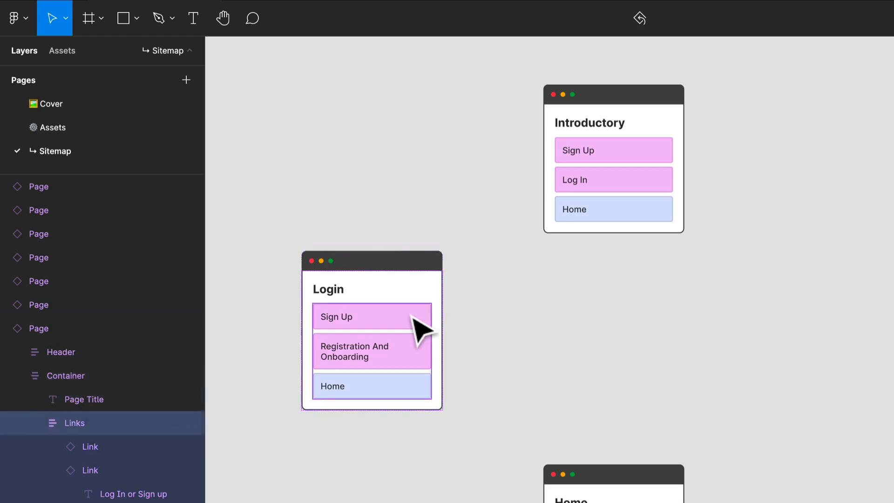
{"action": "double_click", "coordinate": [412, 316]}
{"action": "key", "text": "ctrl+shift+h"}
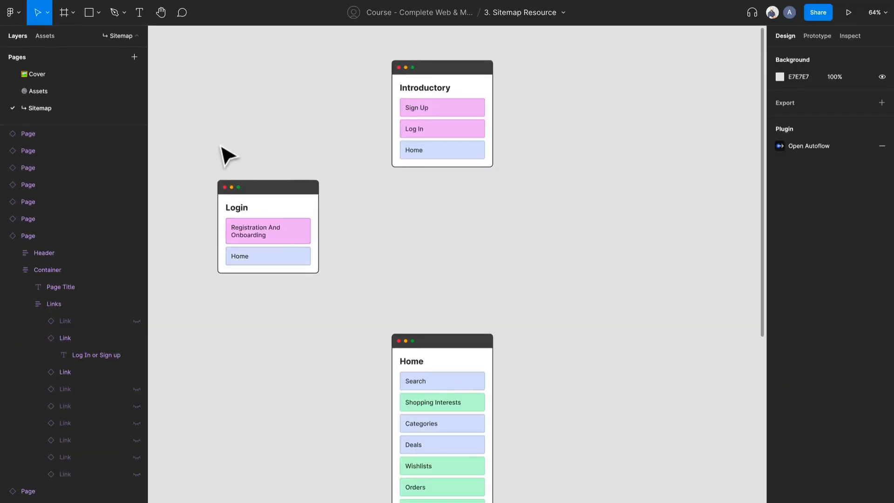
- Duplicate the Login card to its left and change the copy's title to Registration and Onboarding
{"action": "left_click_drag", "start_coordinate": [228, 157], "coordinate": [425, 213]}
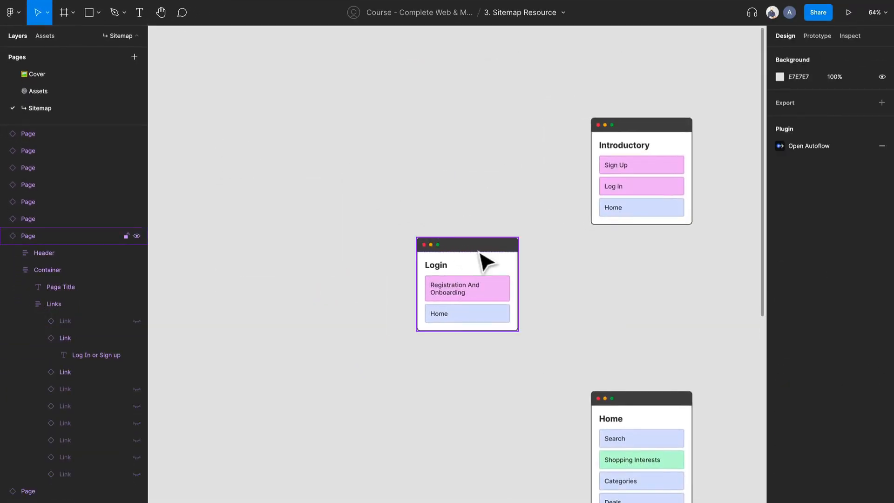
{"action": "left_click_drag", "start_coordinate": [485, 259], "coordinate": [284, 278]}
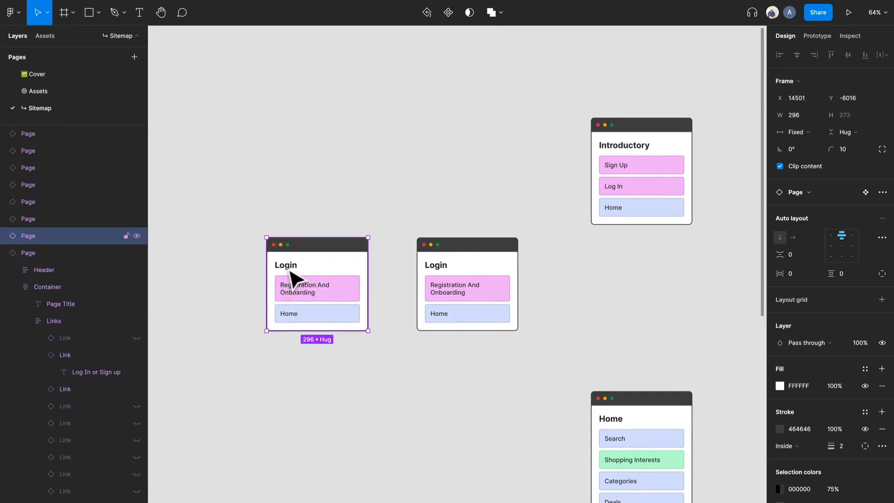
{"action": "double_click", "coordinate": [286, 264]}
{"action": "double_click", "coordinate": [287, 265]}
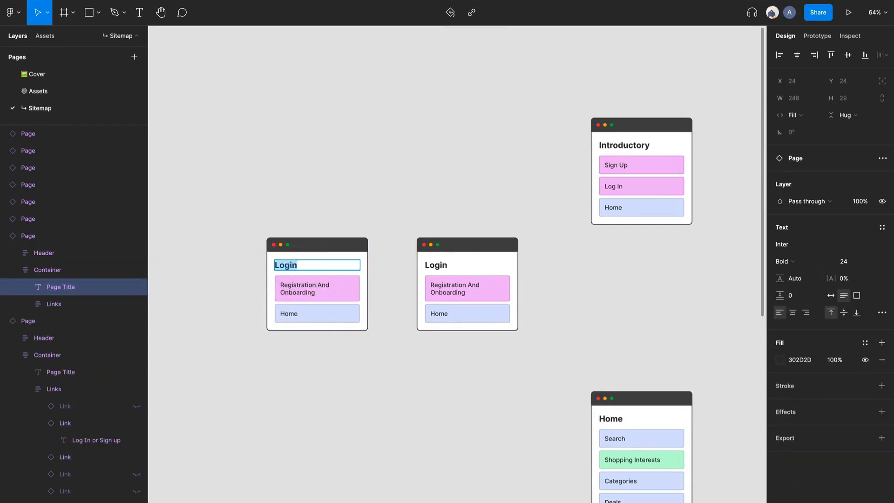
{"action": "type", "text": "Reg"}
{"action": "type", "text": "istration a"}
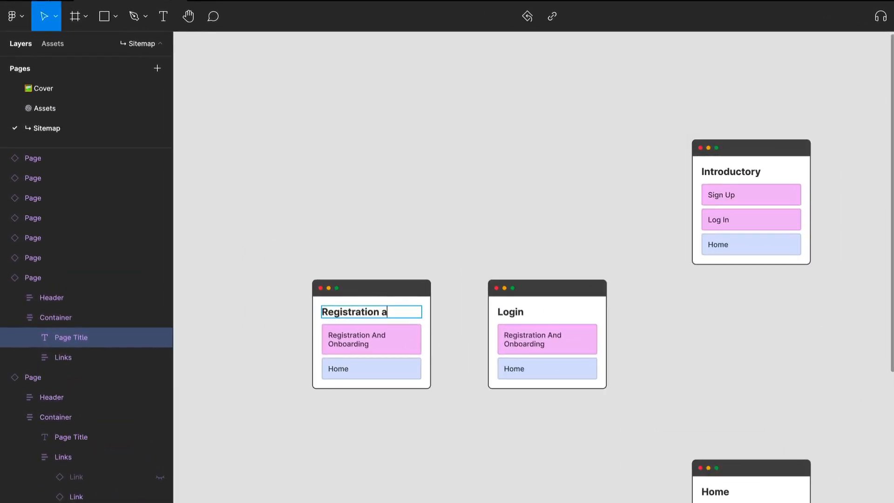
{"action": "type", "text": "nd Onboarding"}
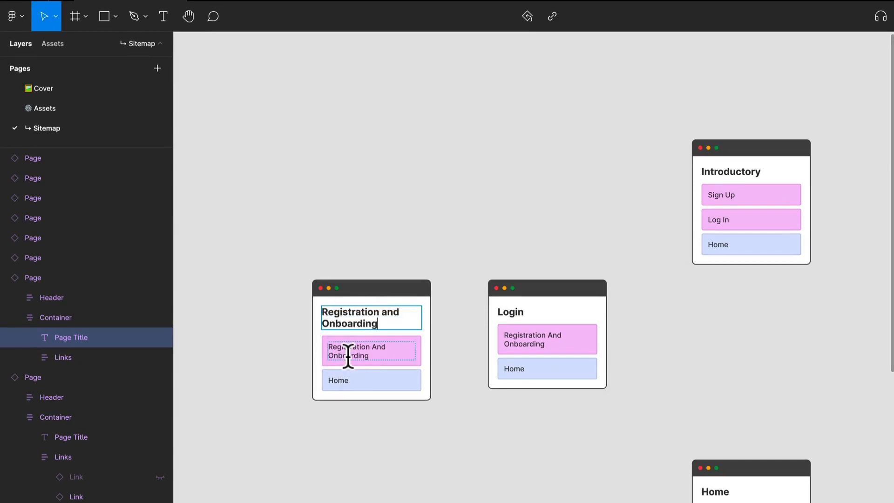
- Change the label of the first link on the Registration and Onboarding card to Login
{"action": "double_click", "coordinate": [347, 354]}
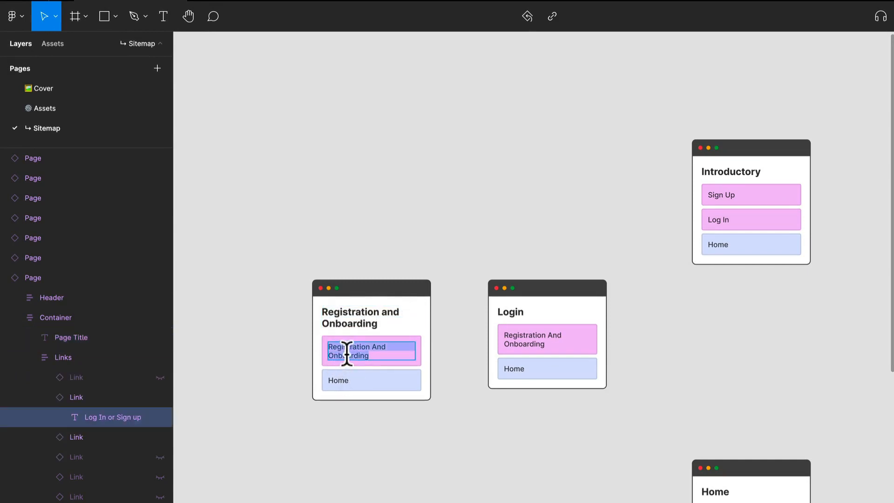
{"action": "type", "text": "Login"}
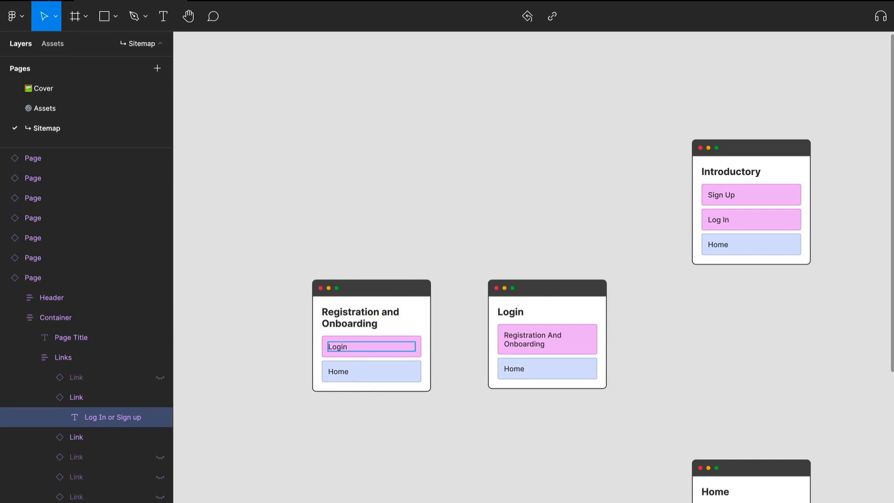
{"action": "left_click_drag", "start_coordinate": [505, 429], "coordinate": [348, 345]}
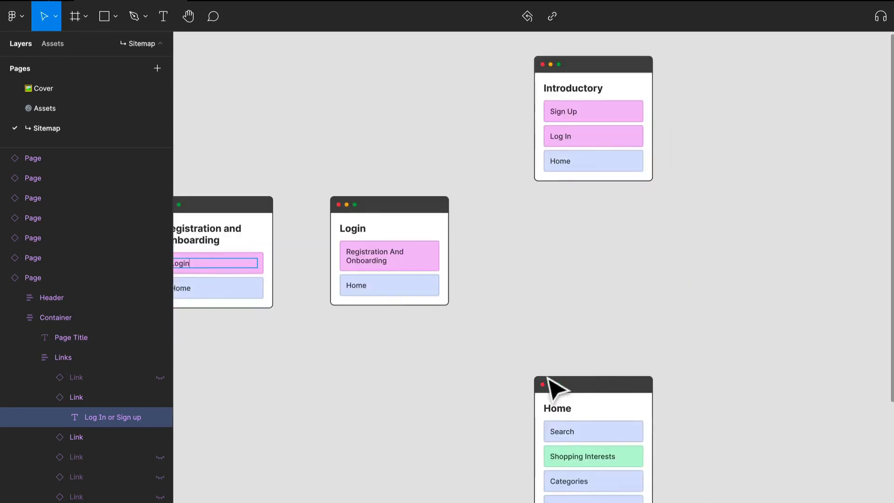
{"action": "key", "text": "Escape"}
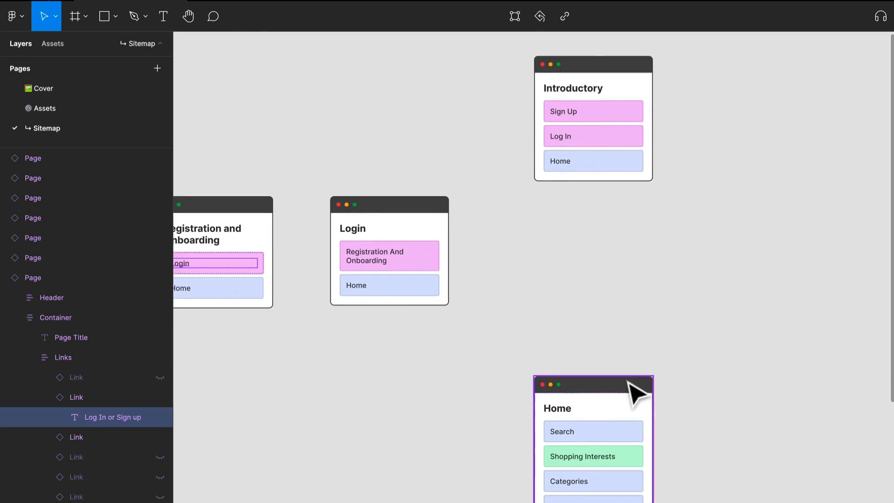
- Move the Home card up, closer to the Introductory card
{"action": "left_click_drag", "start_coordinate": [636, 391], "coordinate": [635, 332]}
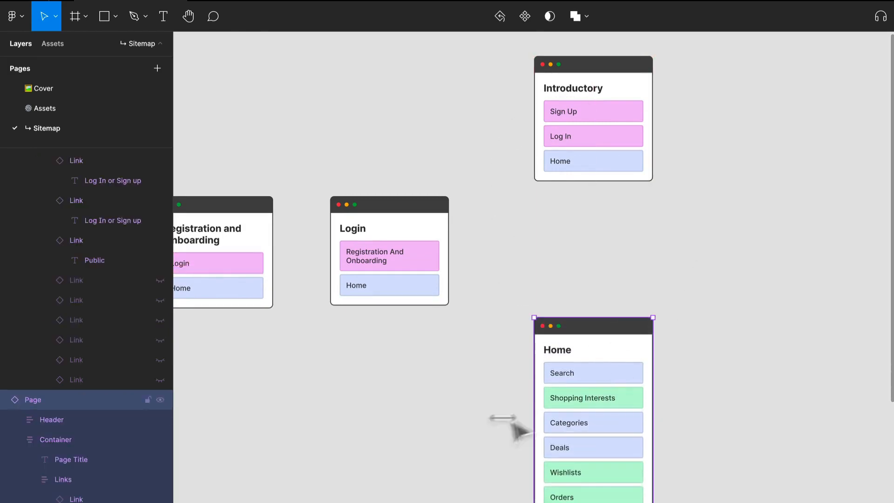
{"action": "left_click", "coordinate": [538, 196]}
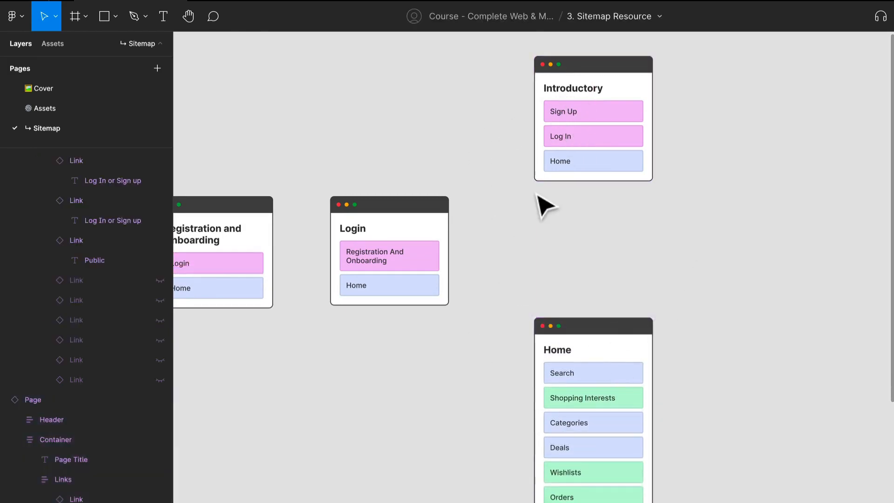
- Run the Autoflow plugin and place its window in the empty area below the Login card
{"action": "right_click", "coordinate": [538, 196]}
{"action": "mouse_move", "coordinate": [556, 304]}
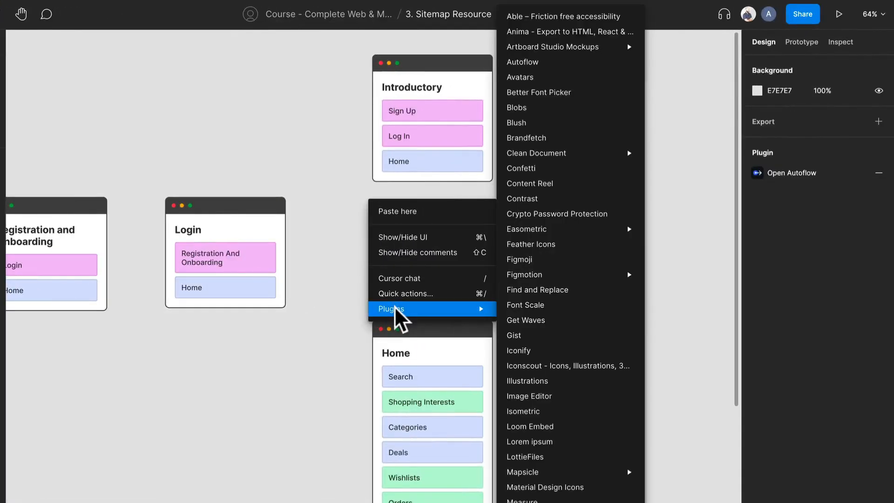
{"action": "mouse_move", "coordinate": [569, 280]}
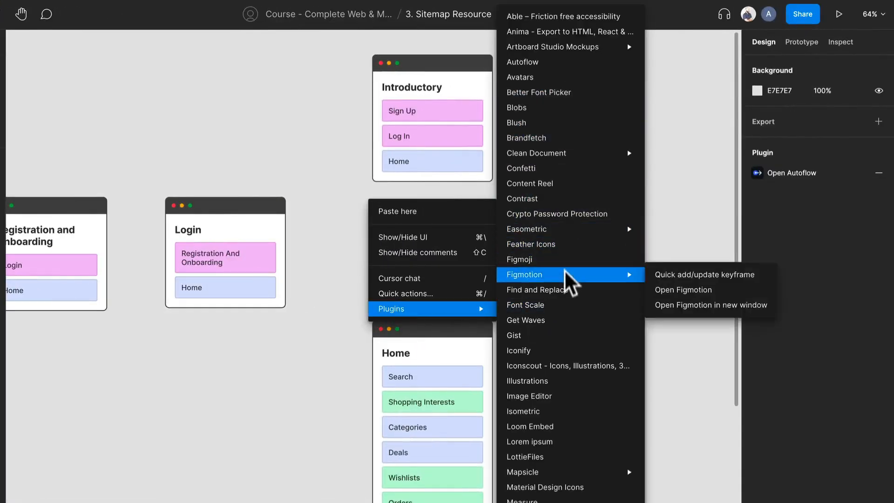
{"action": "left_click", "coordinate": [554, 60]}
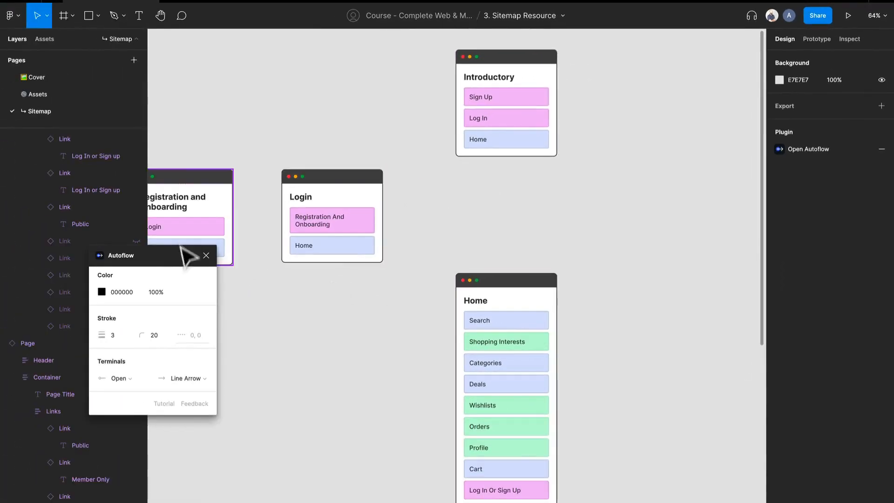
{"action": "left_click_drag", "start_coordinate": [185, 253], "coordinate": [315, 358]}
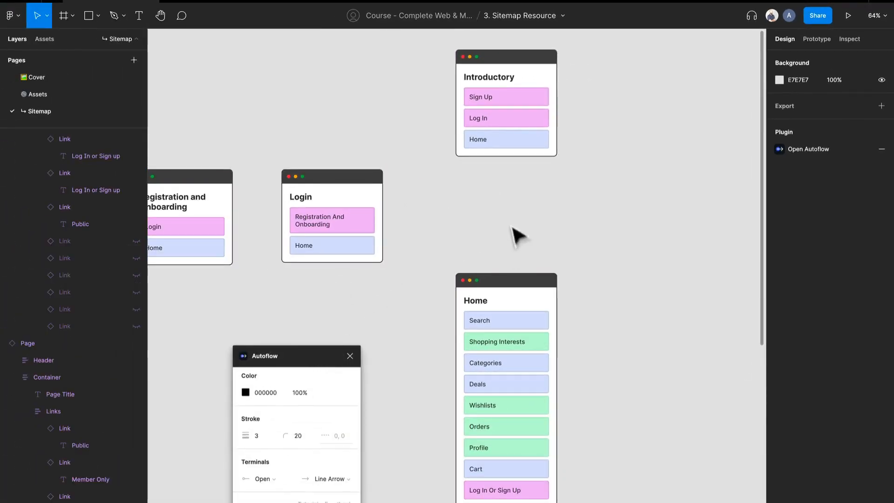
- Connect the Home link on the Introductory card to the Home card with an Autoflow arrow
{"action": "left_click", "coordinate": [514, 148]}
{"action": "double_click", "coordinate": [514, 147]}
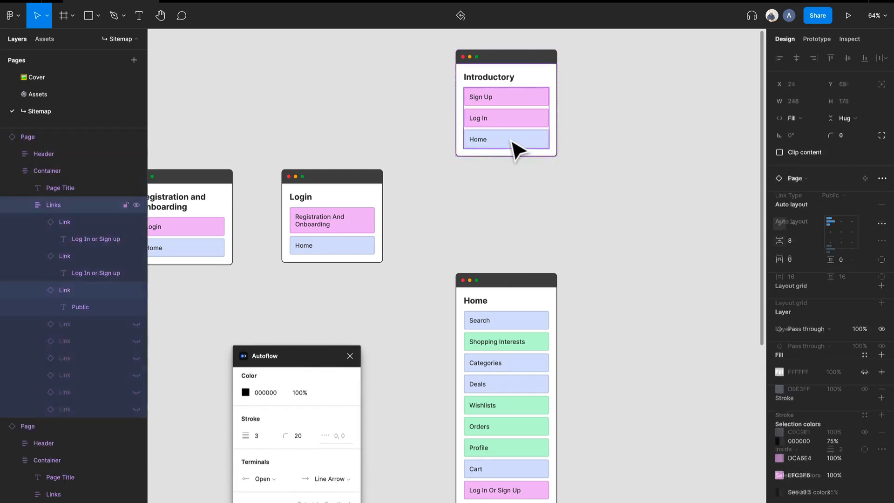
{"action": "double_click", "coordinate": [515, 147]}
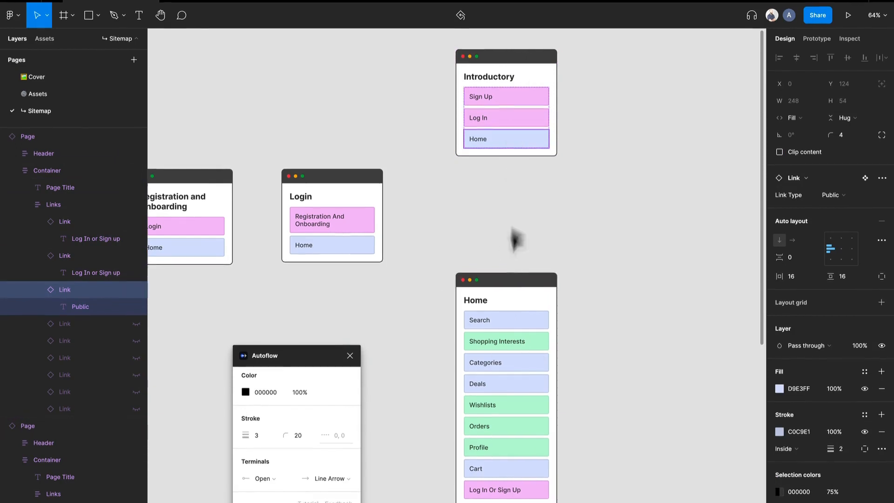
{"action": "left_click", "coordinate": [509, 289], "text": "shift"}
{"action": "key", "text": "Escape"}
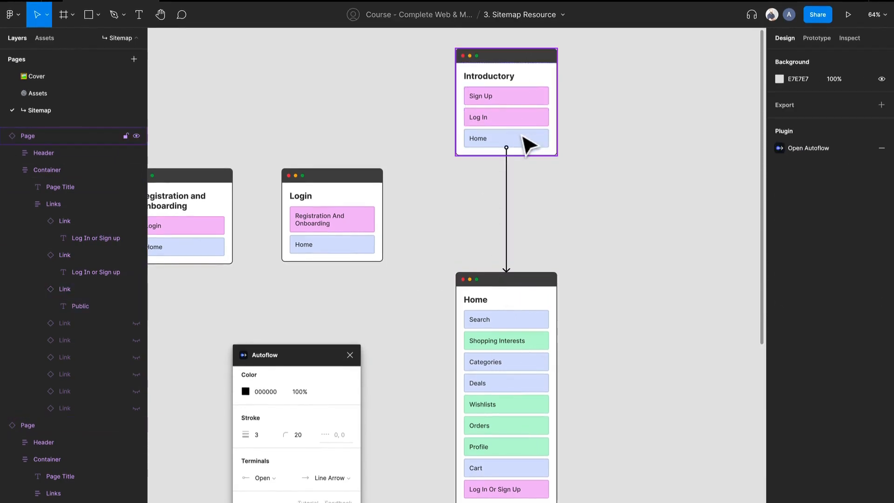
- Connect the Log In link on the Introductory card to the Login card with an Autoflow arrow
{"action": "left_click", "coordinate": [535, 141]}
{"action": "double_click", "coordinate": [536, 140]}
{"action": "double_click", "coordinate": [537, 140]}
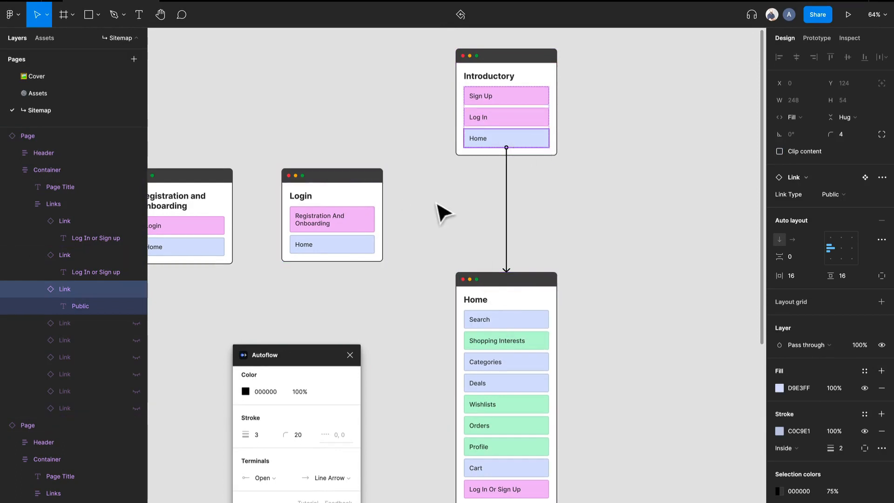
{"action": "left_click", "coordinate": [491, 119]}
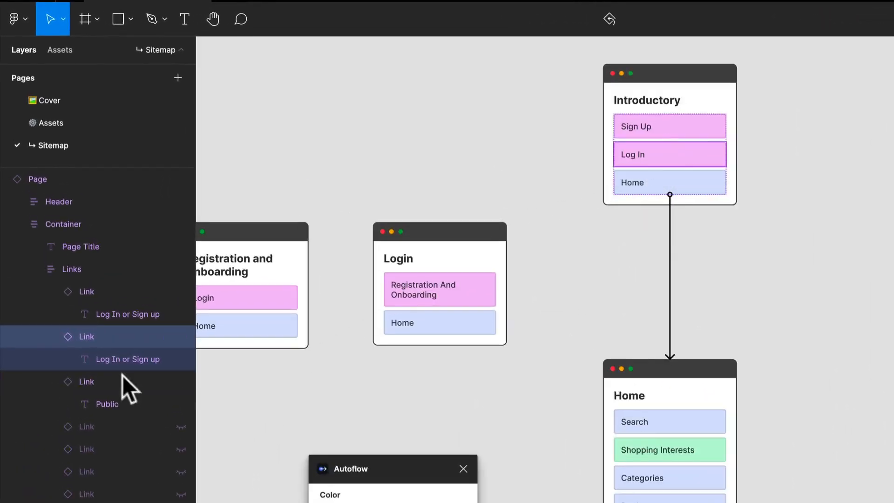
{"action": "left_click", "coordinate": [449, 269], "text": "shift"}
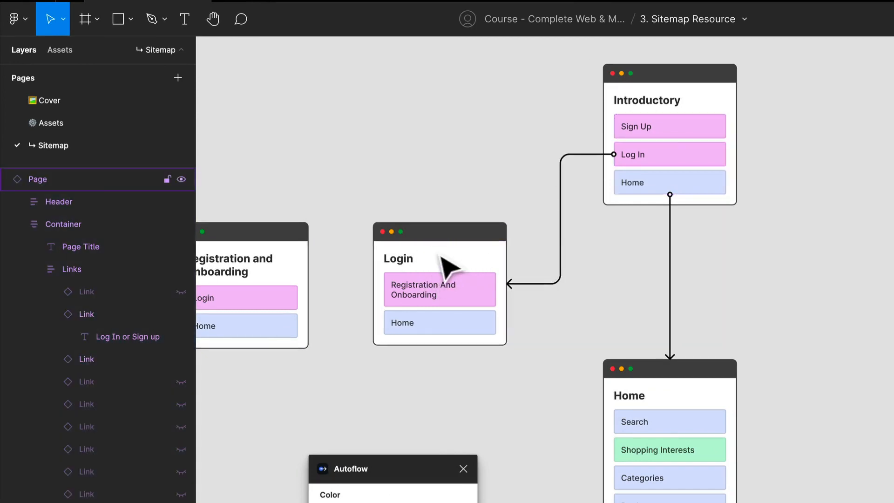
- Connect the Sign Up link on the Introductory card to the Registration and Onboarding card with an Autoflow arrow
{"action": "double_click", "coordinate": [653, 130]}
{"action": "double_click", "coordinate": [653, 130]}
{"action": "double_click", "coordinate": [653, 130]}
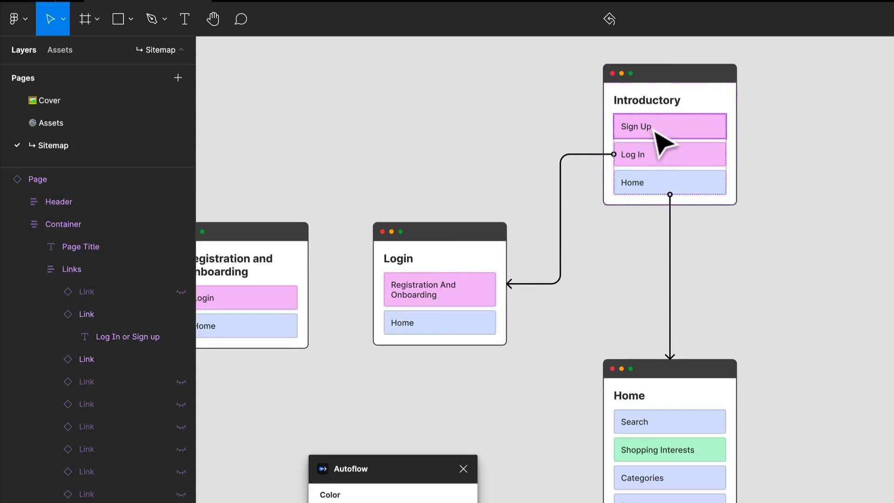
{"action": "left_click", "coordinate": [275, 261], "text": "shift"}
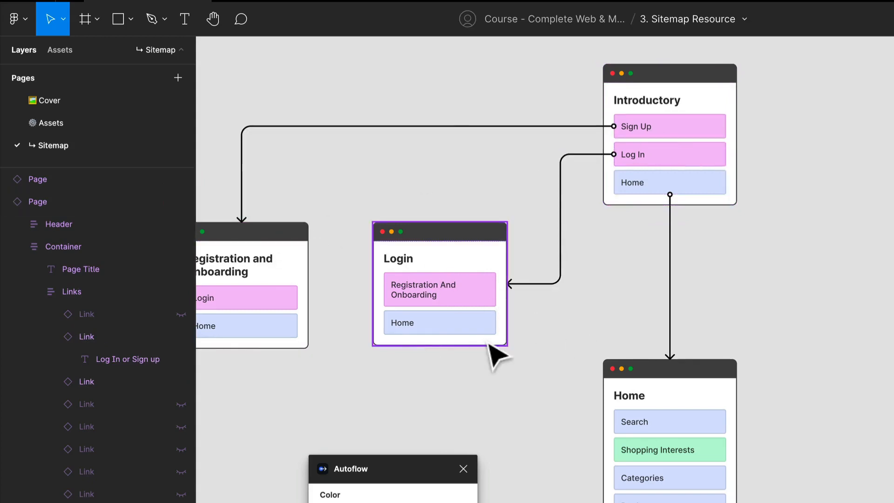
- Connect the Home links on the Login card and the Registration and Onboarding card to the Home card
{"action": "double_click", "coordinate": [477, 327]}
{"action": "double_click", "coordinate": [477, 327]}
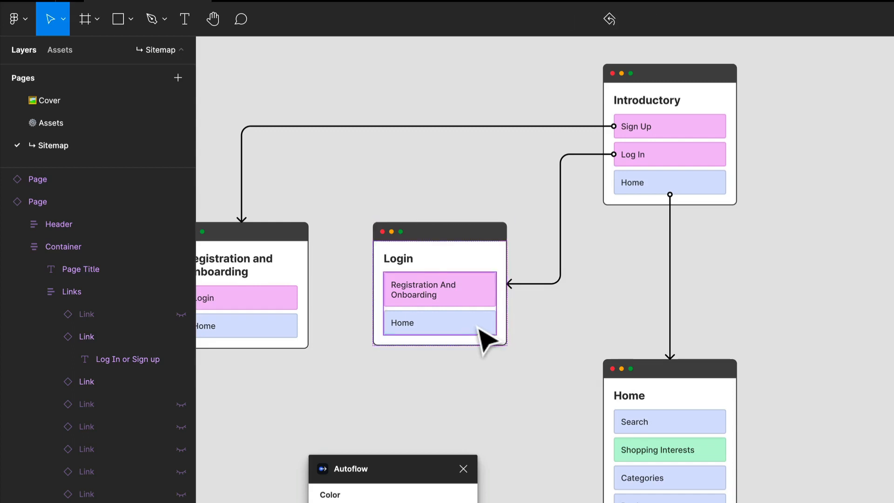
{"action": "left_click", "coordinate": [478, 327]}
{"action": "left_click", "coordinate": [632, 376], "text": "shift"}
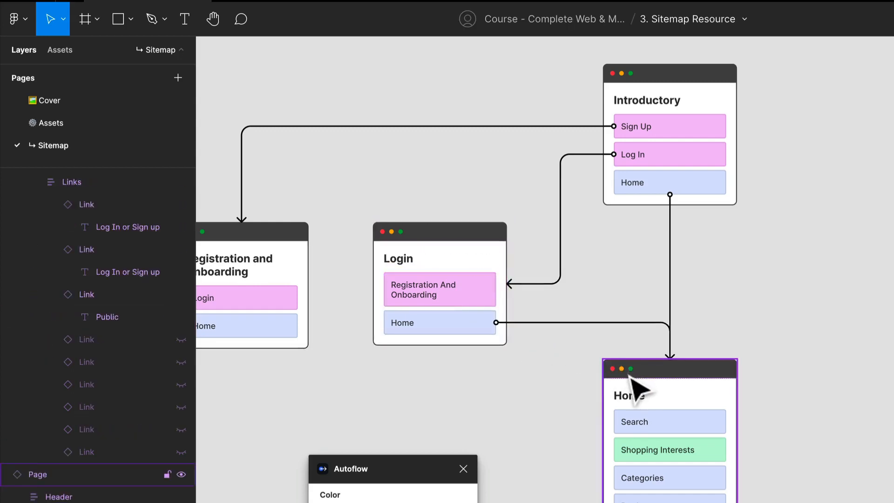
{"action": "double_click", "coordinate": [295, 333]}
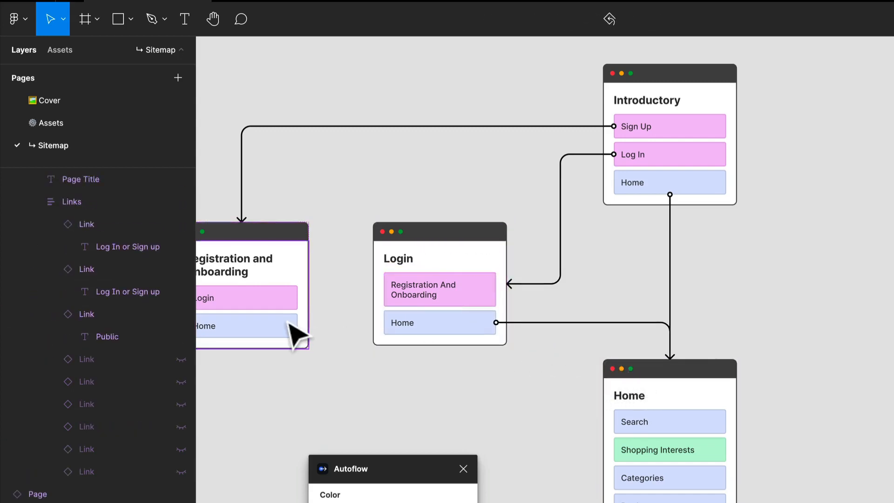
{"action": "left_click", "coordinate": [679, 412], "text": "shift"}
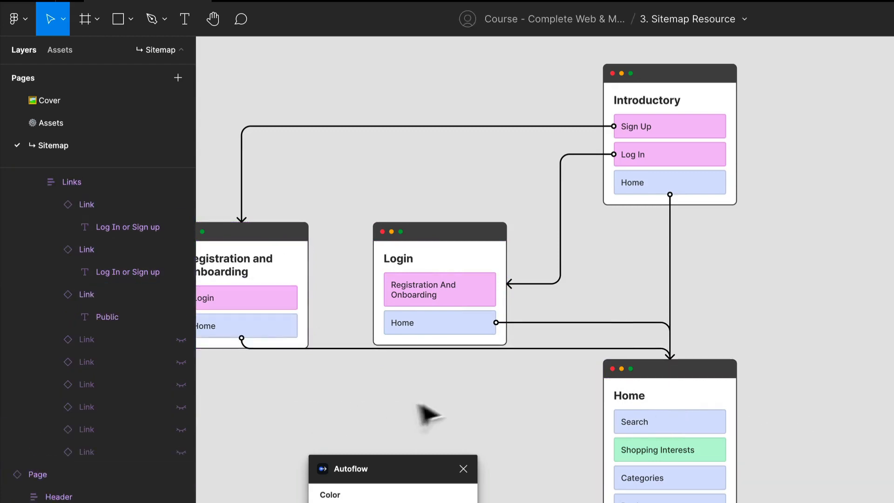
- Review the arrows between the Introductory, Login, Registration and Onboarding, and Home cards, and the Home card's links
{"action": "left_click_drag", "start_coordinate": [425, 413], "coordinate": [581, 391]}
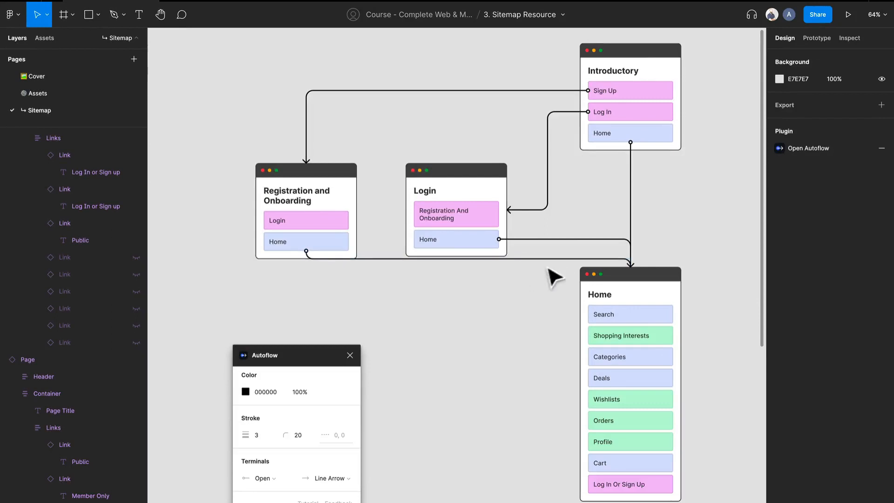
{"action": "left_click_drag", "start_coordinate": [566, 290], "coordinate": [467, 242]}
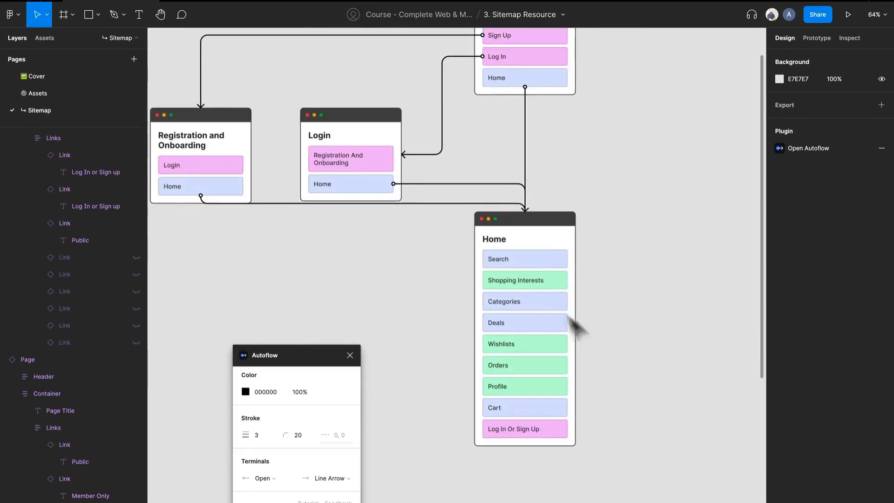
{"action": "left_click_drag", "start_coordinate": [652, 284], "coordinate": [468, 271]}
{"action": "left_click_drag", "start_coordinate": [423, 202], "coordinate": [613, 273]}
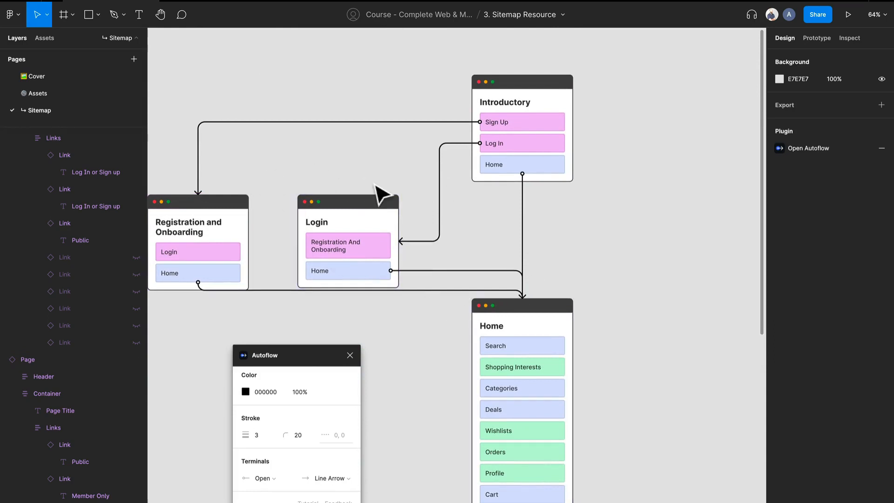
{"action": "scroll", "coordinate": [508, 243], "scroll_direction": "up", "scroll_amount": 1}
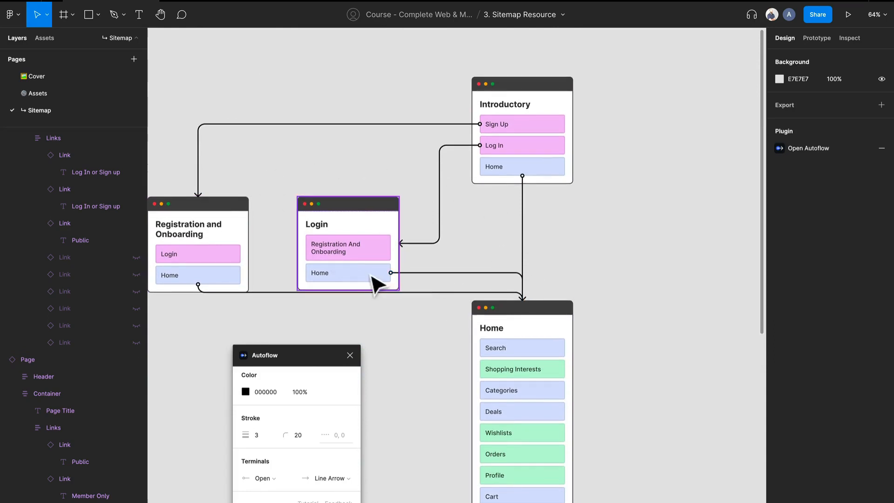
{"action": "scroll", "coordinate": [735, 355], "scroll_direction": "up", "scroll_amount": 1}
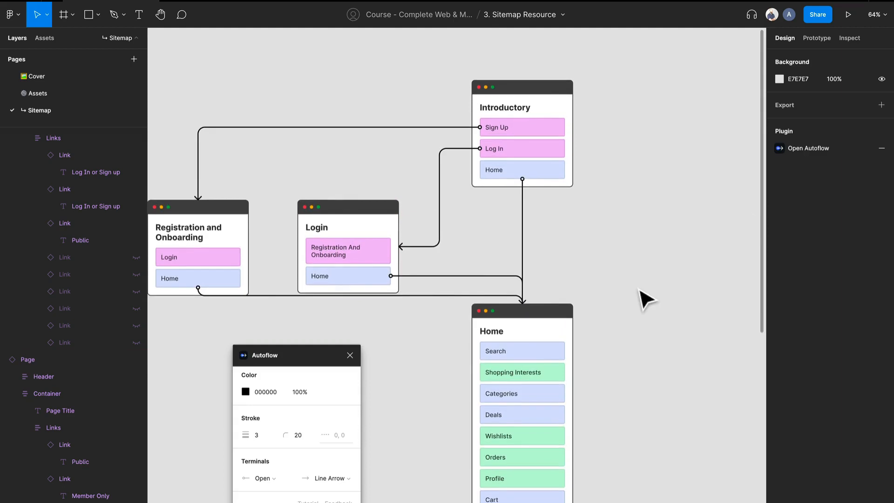
{"action": "scroll", "coordinate": [641, 322], "scroll_direction": "down", "scroll_amount": 5}
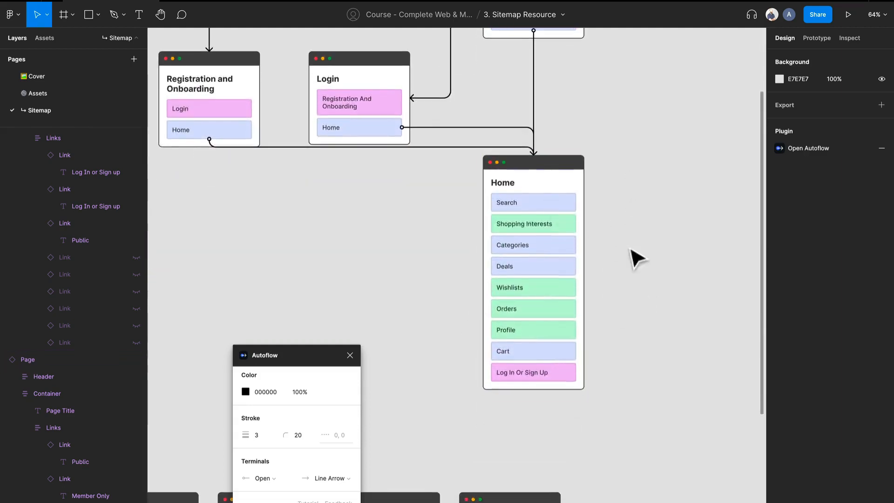
{"action": "scroll", "coordinate": [459, 256], "scroll_direction": "up", "scroll_amount": 1}
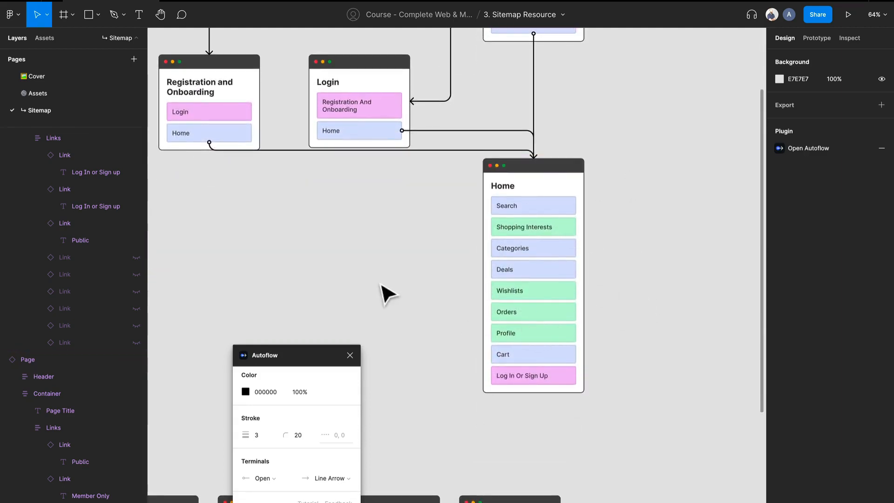